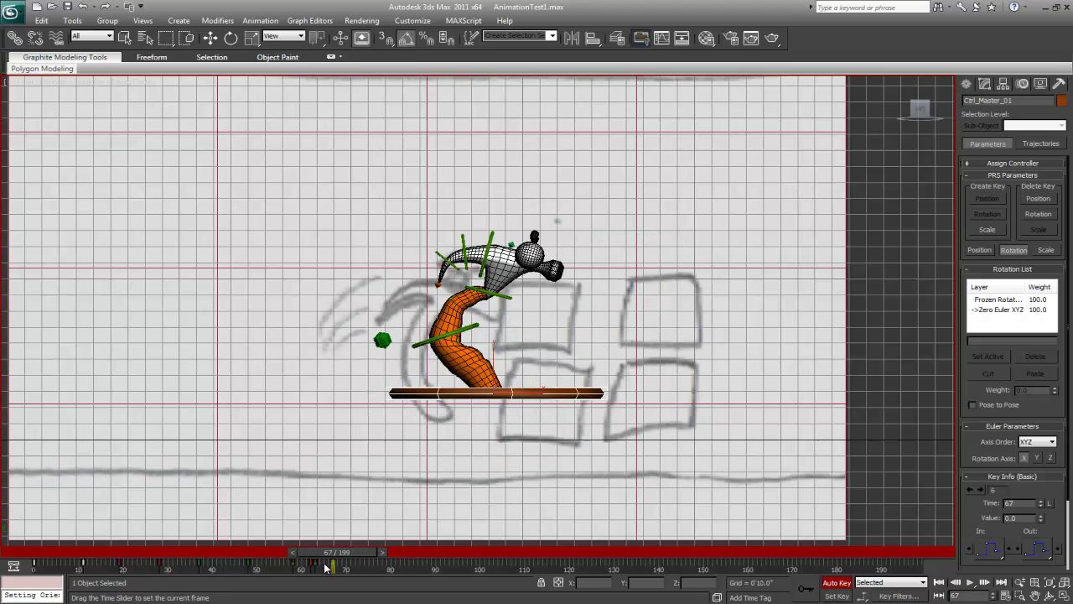
# - At frame 68, lower the master control until the character's base reaches about Z 0
pyautogui.press('w')
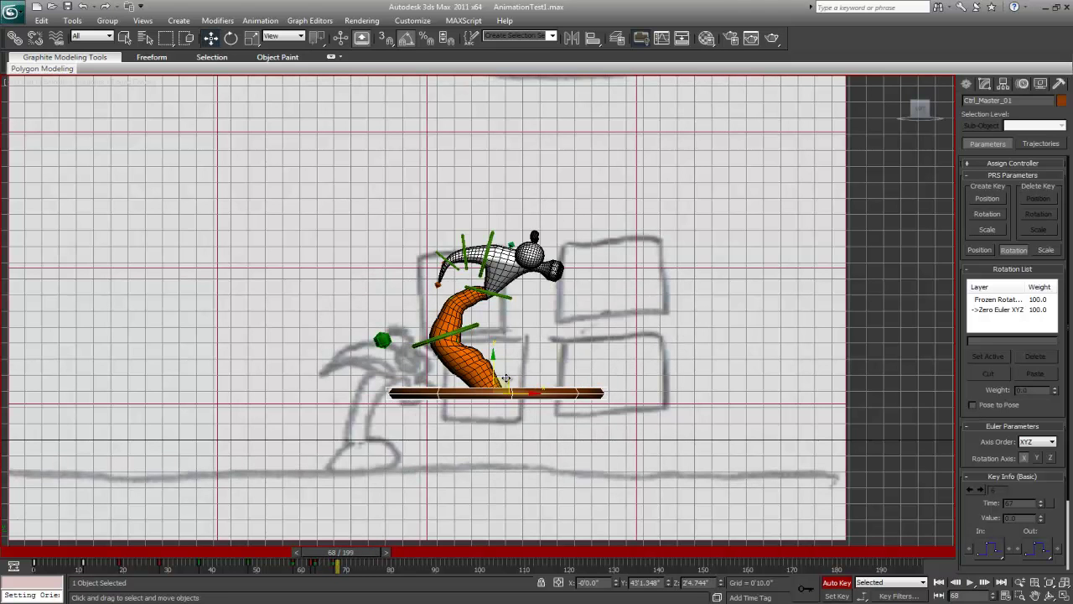
pyautogui.moveTo(506, 379); pyautogui.dragTo(507, 450)
pyautogui.hotkey('ctrl', 'z')
pyautogui.moveTo(492, 362); pyautogui.dragTo(512, 441)
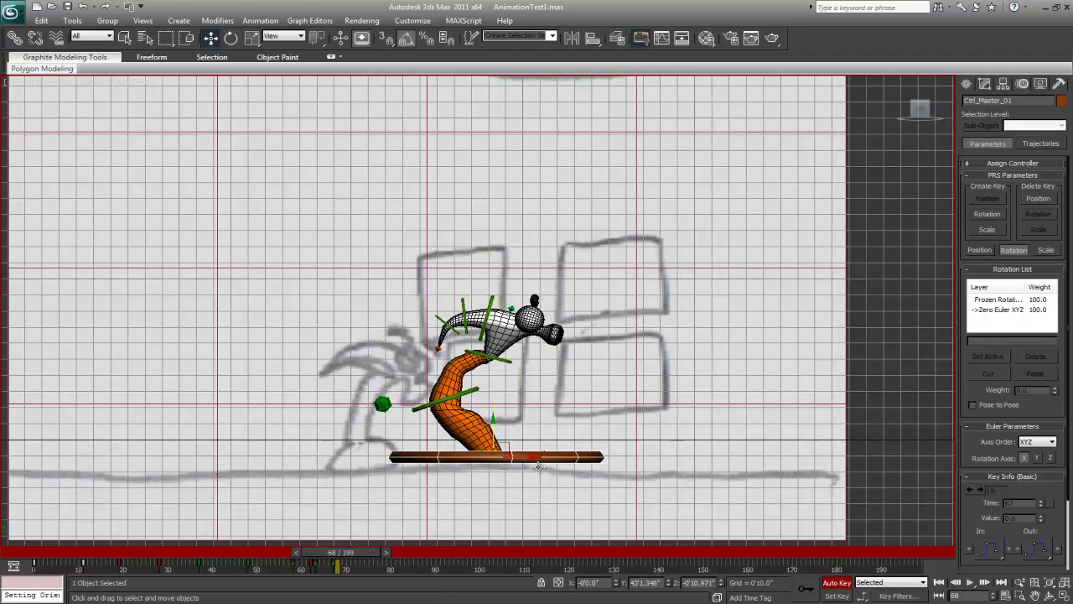
pyautogui.scroll(-5, 538, 465)
pyautogui.scroll(10, 538, 472)
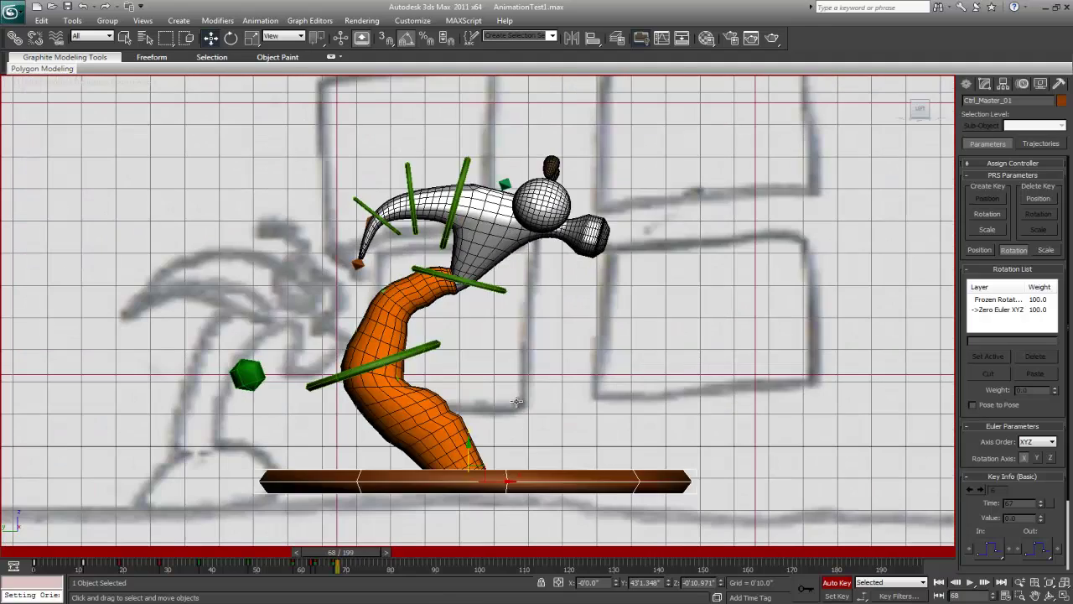
pyautogui.hotkey('ctrl', 'z')
pyautogui.moveTo(468, 321); pyautogui.dragTo(475, 416)
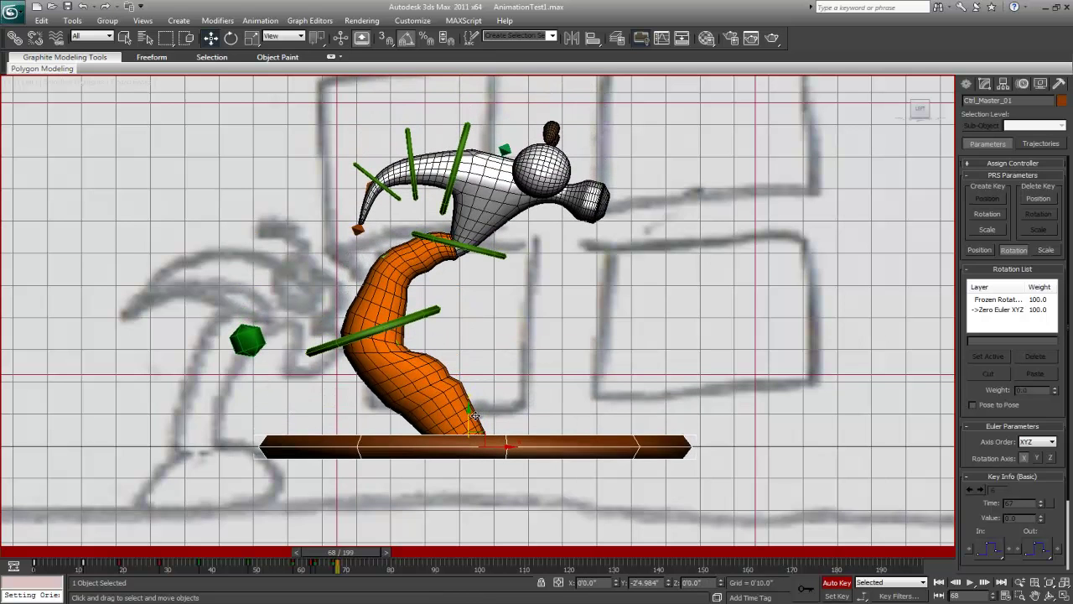
pyautogui.scroll(-5, 926, 432)
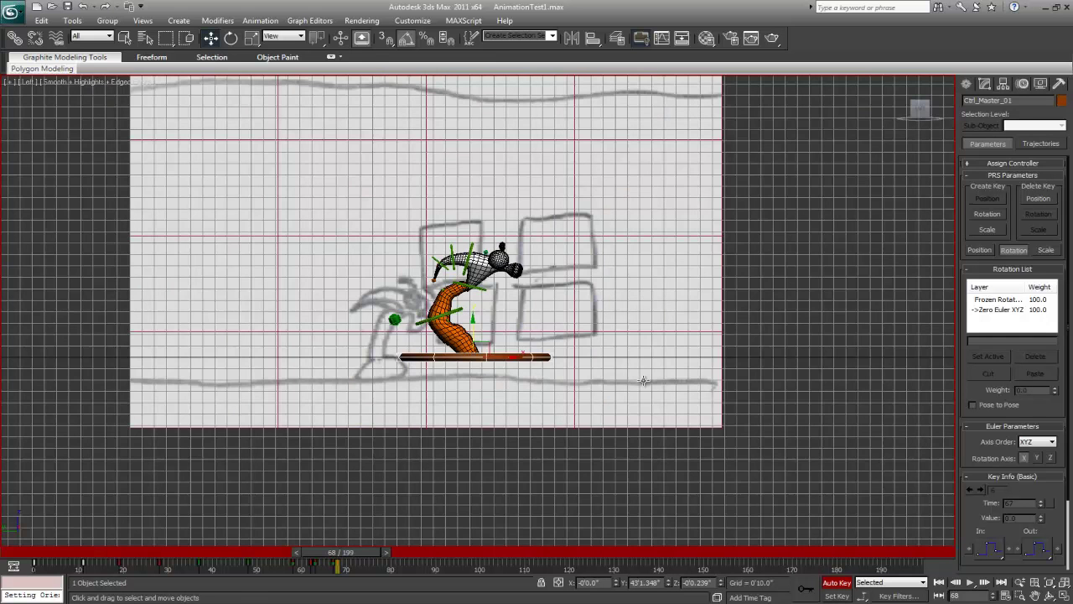
pyautogui.scroll(5, 503, 356)
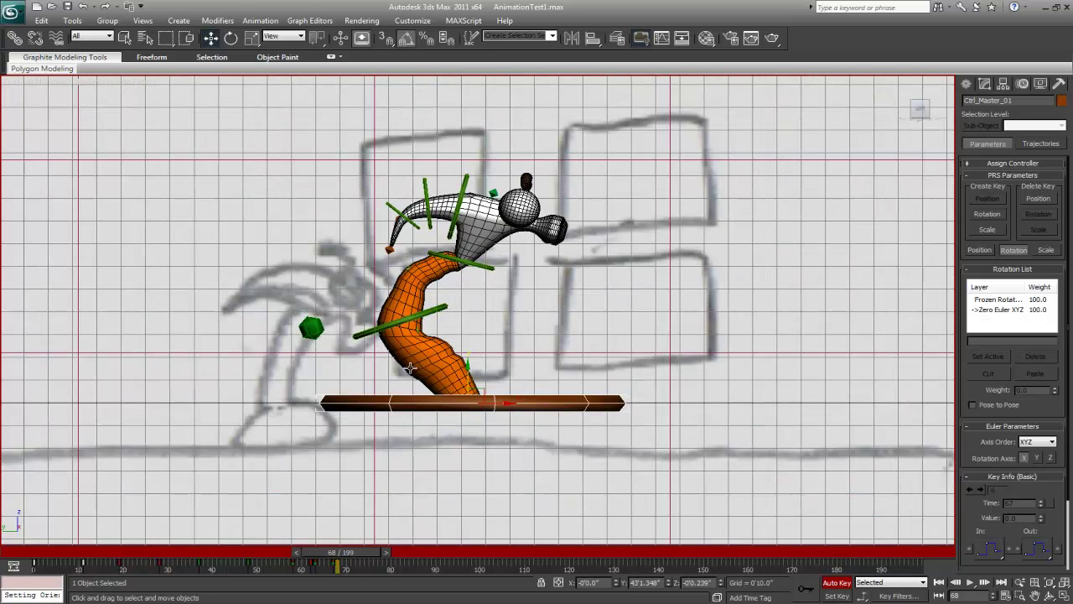
# - At frame 68, move the root control forward and slightly down so it sits over the base
pyautogui.click(433, 308)
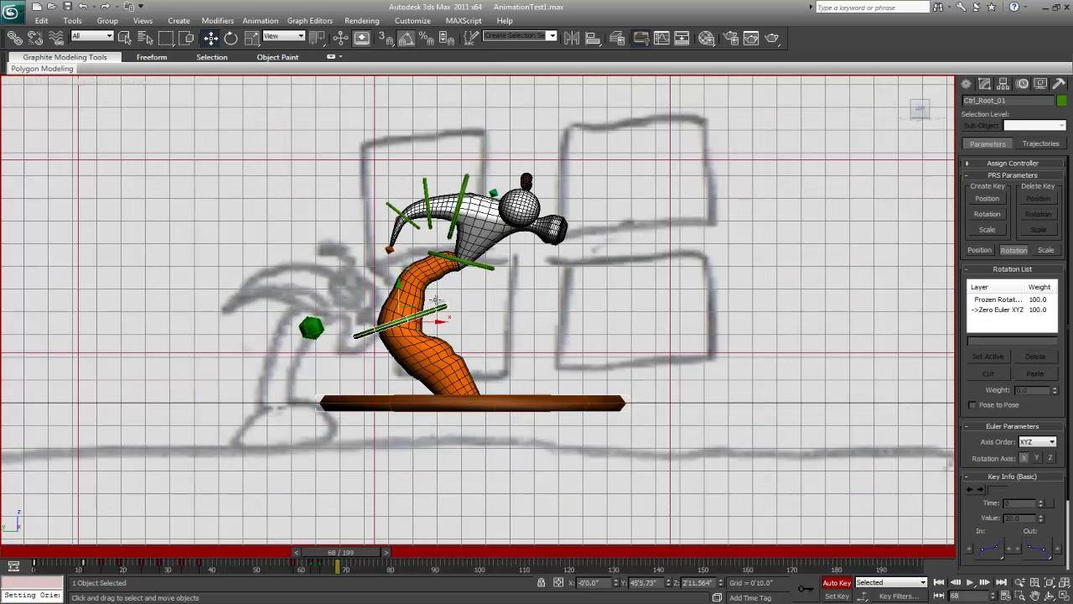
pyautogui.moveTo(413, 309); pyautogui.dragTo(469, 367)
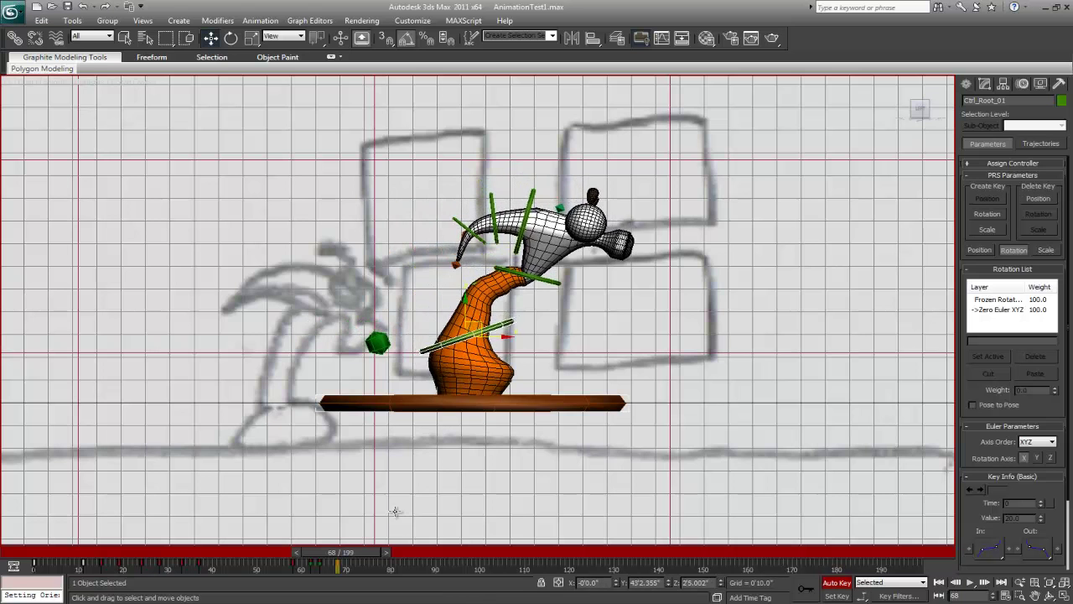
pyautogui.moveTo(351, 559)
pyautogui.mouseDown()
pyautogui.moveTo(302, 560)
pyautogui.moveTo(350, 556)
pyautogui.mouseUp()
# - Slide the master control back, away from the sketched blocks, to about Y 47'5" at frame 68
pyautogui.press('w')
pyautogui.click(406, 400)
pyautogui.click(406, 402)
pyautogui.moveTo(501, 404); pyautogui.dragTo(433, 403)
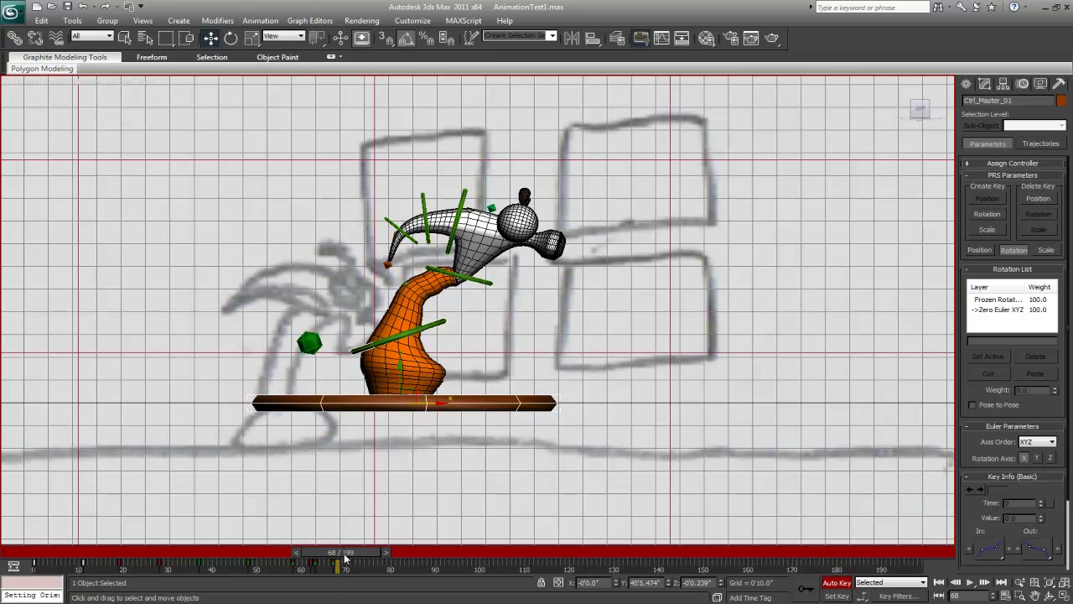
pyautogui.moveTo(349, 553)
pyautogui.mouseDown()
pyautogui.moveTo(338, 559)
pyautogui.moveTo(356, 559)
pyautogui.moveTo(290, 559)
pyautogui.moveTo(352, 573)
pyautogui.moveTo(355, 558)
pyautogui.moveTo(343, 553)
pyautogui.mouseUp()
pyautogui.press('w')
pyautogui.moveTo(428, 406); pyautogui.dragTo(371, 406)
pyautogui.moveTo(327, 560)
pyautogui.mouseDown()
pyautogui.moveTo(289, 558)
pyautogui.moveTo(345, 565)
pyautogui.moveTo(329, 570)
pyautogui.mouseUp()
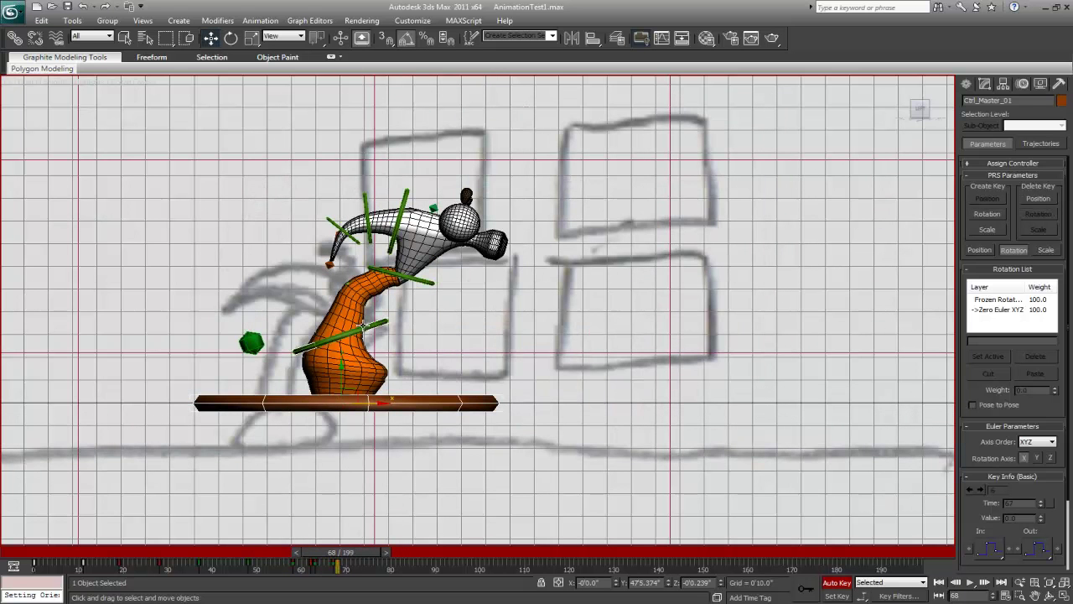
# - Tilt the root control 10 degrees and bend the head control forward and down at frame 68
pyautogui.click(363, 327)
pyautogui.press('e')
pyautogui.moveTo(364, 326); pyautogui.dragTo(369, 324)
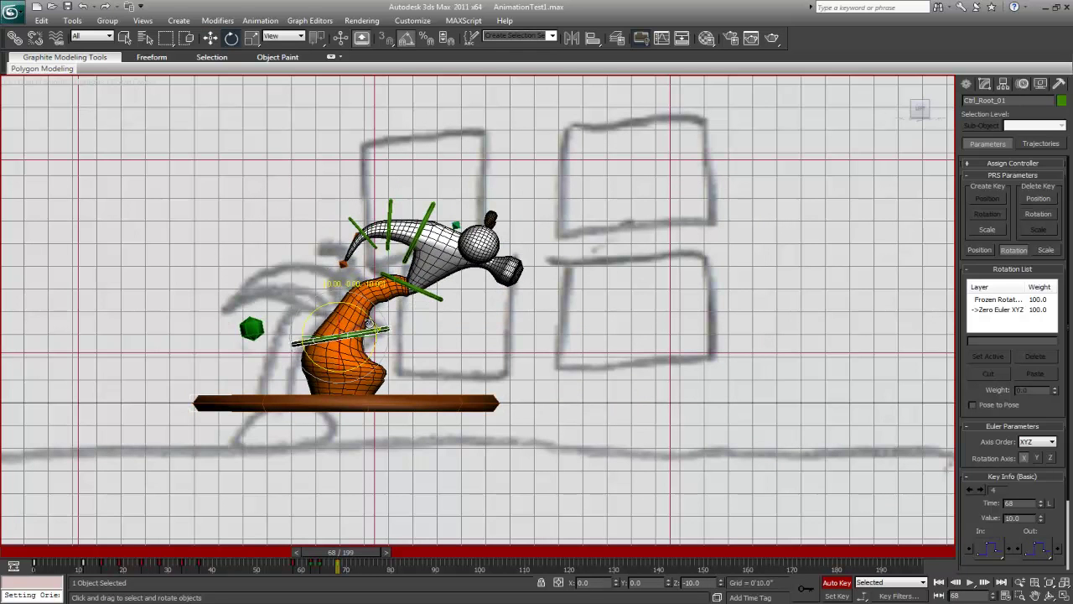
pyautogui.click(399, 279)
pyautogui.moveTo(432, 262); pyautogui.dragTo(355, 335)
pyautogui.press('w')
pyautogui.click(351, 335)
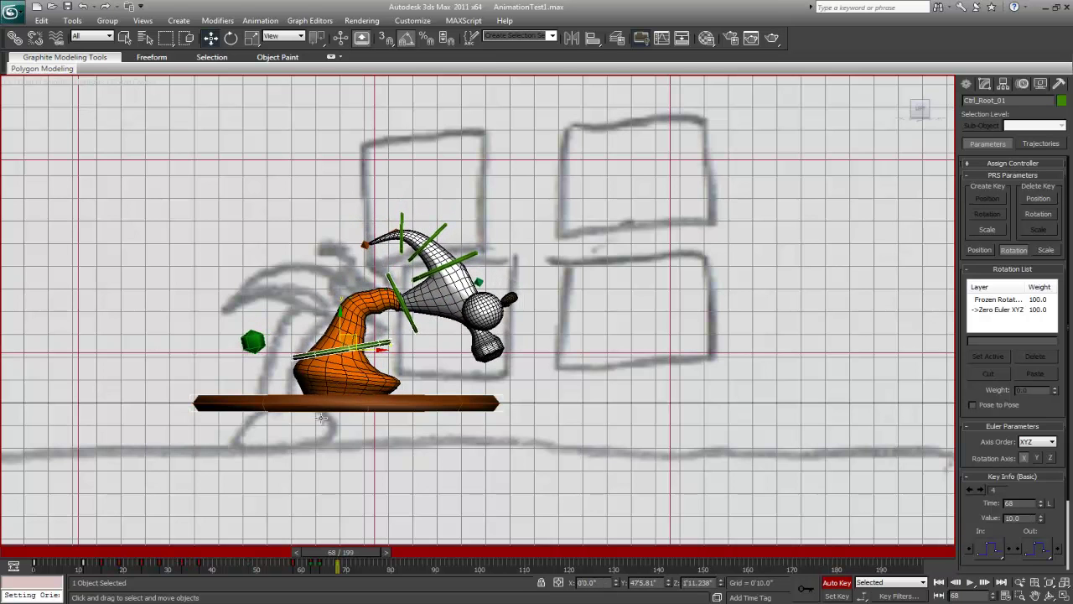
# - At frame 72, raise the master control to about Z 2'4" to lift the character off the ground
pyautogui.moveTo(334, 559); pyautogui.dragTo(354, 555)
pyautogui.press('w')
pyautogui.moveTo(393, 490); pyautogui.dragTo(432, 579, button='middle')
pyautogui.moveTo(359, 551)
pyautogui.mouseDown()
pyautogui.moveTo(299, 555)
pyautogui.moveTo(317, 560)
pyautogui.mouseUp()
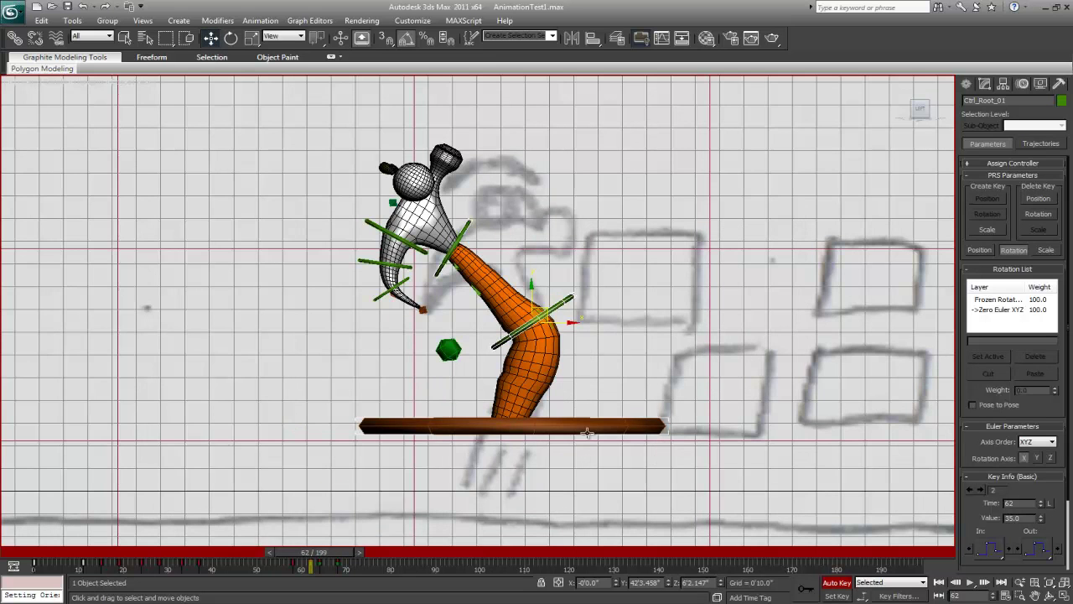
pyautogui.moveTo(317, 564); pyautogui.dragTo(363, 550)
pyautogui.click(434, 484)
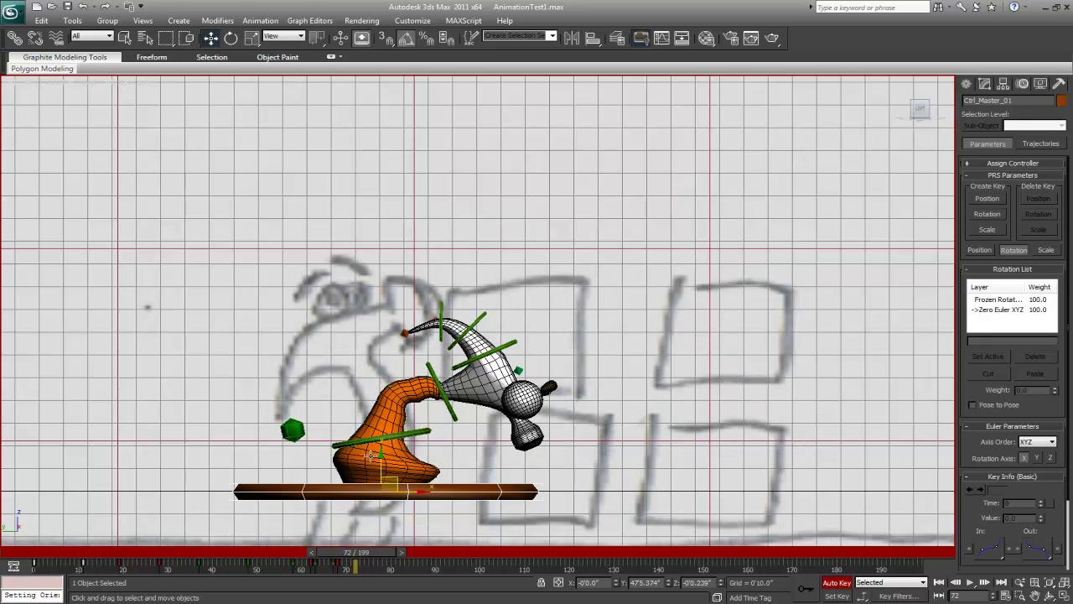
pyautogui.moveTo(381, 457); pyautogui.dragTo(390, 369)
pyautogui.moveTo(350, 553)
pyautogui.mouseDown()
pyautogui.moveTo(325, 555)
pyautogui.moveTo(353, 557)
pyautogui.mouseUp()
pyautogui.press('w')
pyautogui.moveTo(379, 372); pyautogui.dragTo(376, 397)
# - Pull the head control up and back at frame 72, rotating it so the face points upward
pyautogui.click(433, 307)
pyautogui.moveTo(433, 307); pyautogui.dragTo(427, 340, button='middle')
pyautogui.press('e')
pyautogui.moveTo(455, 335); pyautogui.dragTo(347, 304)
pyautogui.press('w')
pyautogui.press('e')
pyautogui.press('w')
# - Raise the root control to straighten the body at frame 72 and tilt the head control further back
pyautogui.click(354, 409)
pyautogui.moveTo(384, 391); pyautogui.dragTo(414, 323)
pyautogui.click(353, 258)
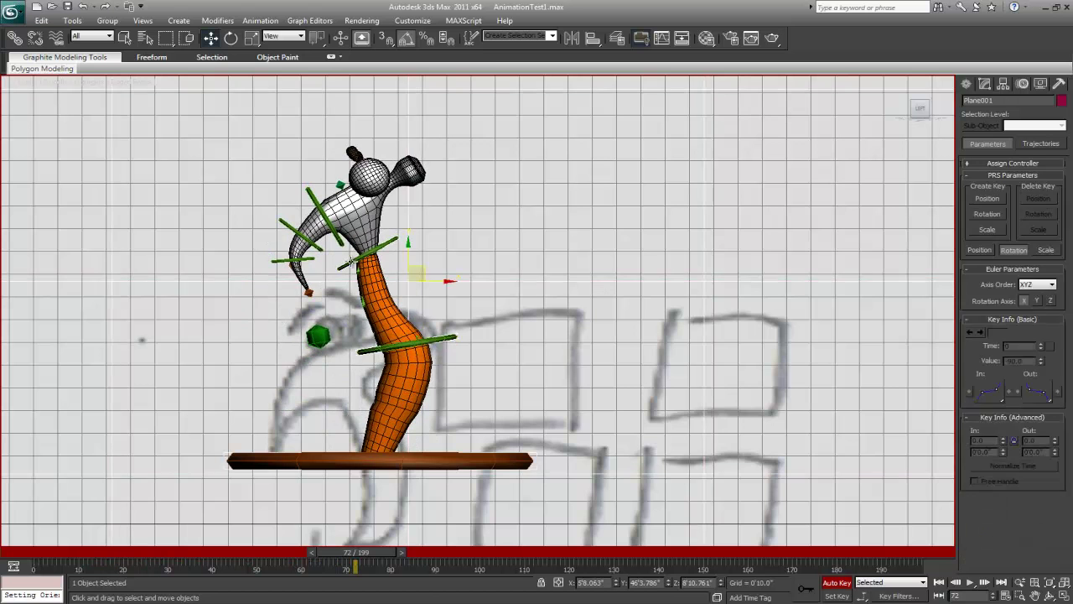
pyautogui.moveTo(378, 244); pyautogui.dragTo(359, 201)
pyautogui.press('e')
# - Push the root control further forward and up, and pull the head control back and down to arch the body
pyautogui.click(391, 345)
pyautogui.press('w')
pyautogui.moveTo(417, 331); pyautogui.dragTo(440, 321)
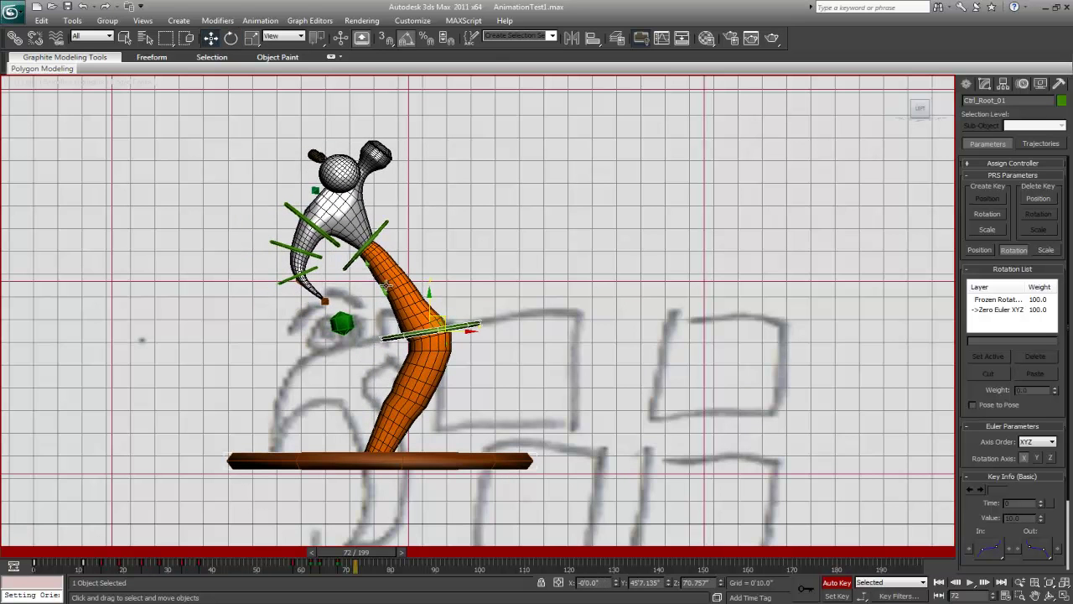
pyautogui.click(351, 262)
pyautogui.moveTo(375, 237); pyautogui.dragTo(344, 265)
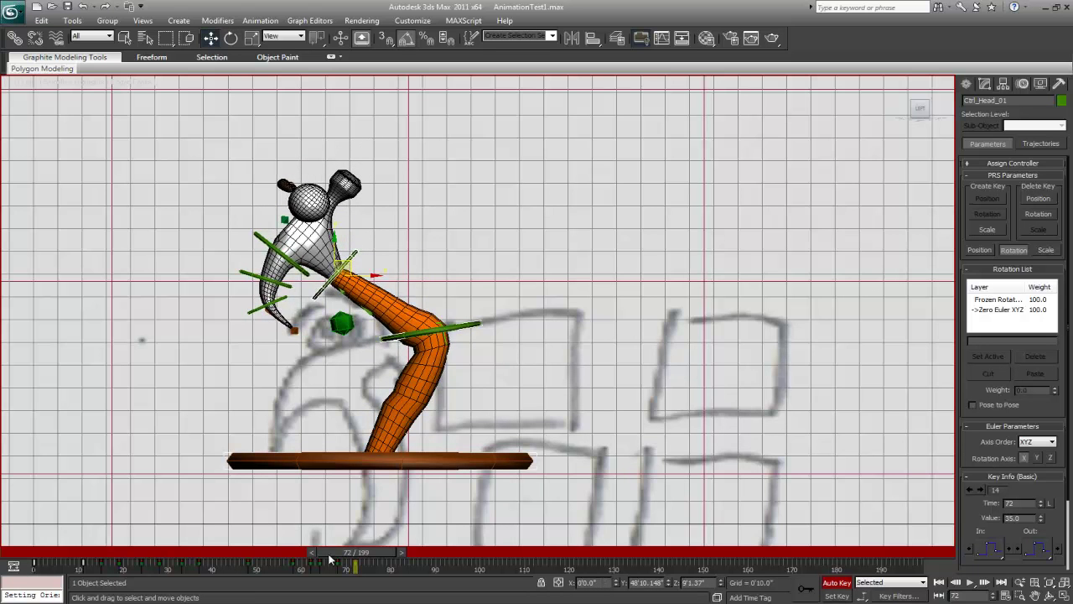
# - At frame 72, slide the master control forward about 3 feet
pyautogui.moveTo(352, 553)
pyautogui.mouseDown()
pyautogui.moveTo(271, 545)
pyautogui.moveTo(370, 551)
pyautogui.moveTo(355, 554)
pyautogui.mouseUp()
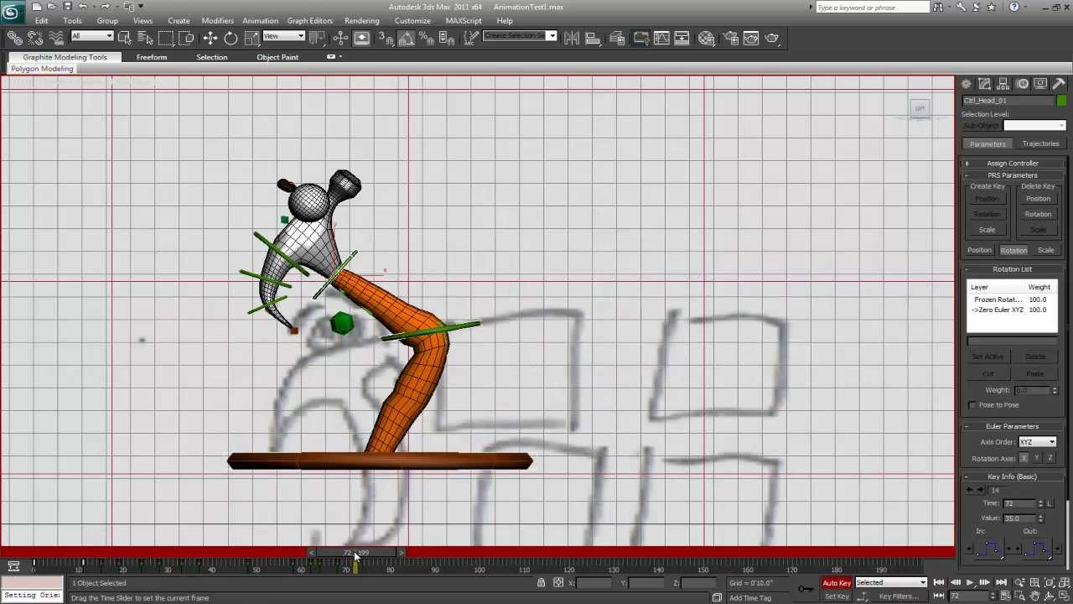
pyautogui.click(364, 457)
pyautogui.moveTo(408, 462); pyautogui.dragTo(495, 462)
# - At frame 77, swing the head control forward and down and rotate it to -35 degrees
pyautogui.moveTo(386, 556)
pyautogui.mouseDown()
pyautogui.moveTo(285, 556)
pyautogui.moveTo(396, 566)
pyautogui.moveTo(385, 568)
pyautogui.mouseUp()
pyautogui.press('w')
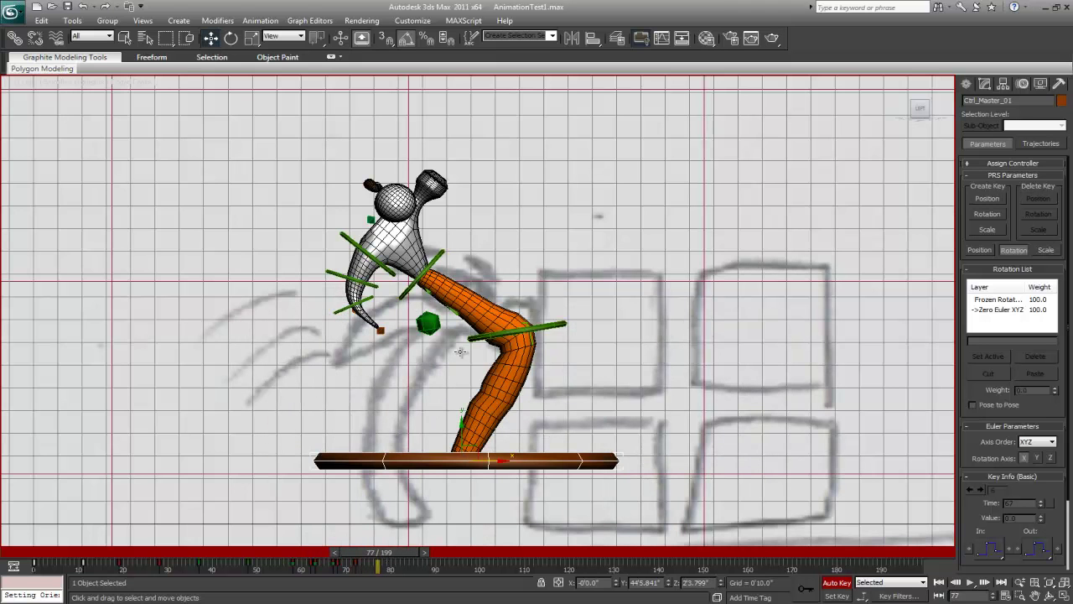
pyautogui.click(415, 280)
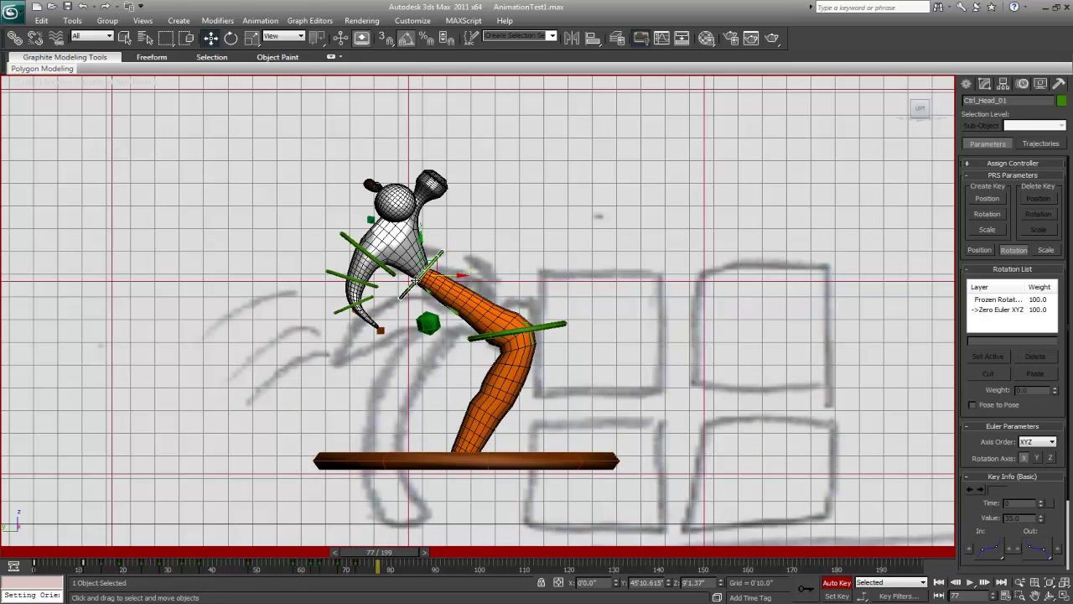
pyautogui.moveTo(432, 262); pyautogui.dragTo(625, 314)
pyautogui.press('e')
# - Move the root control back at frame 77 and reposition the head control slightly forward and up
pyautogui.click(522, 322)
pyautogui.press('w')
pyautogui.moveTo(527, 319); pyautogui.dragTo(417, 336)
pyautogui.click(449, 312)
pyautogui.moveTo(478, 308); pyautogui.dragTo(495, 283)
pyautogui.click(430, 342)
pyautogui.press('e')
pyautogui.moveTo(429, 323)
pyautogui.mouseDown()
pyautogui.moveTo(438, 334)
pyautogui.moveTo(437, 325)
pyautogui.mouseUp()
pyautogui.hotkey('ctrl', 'a')
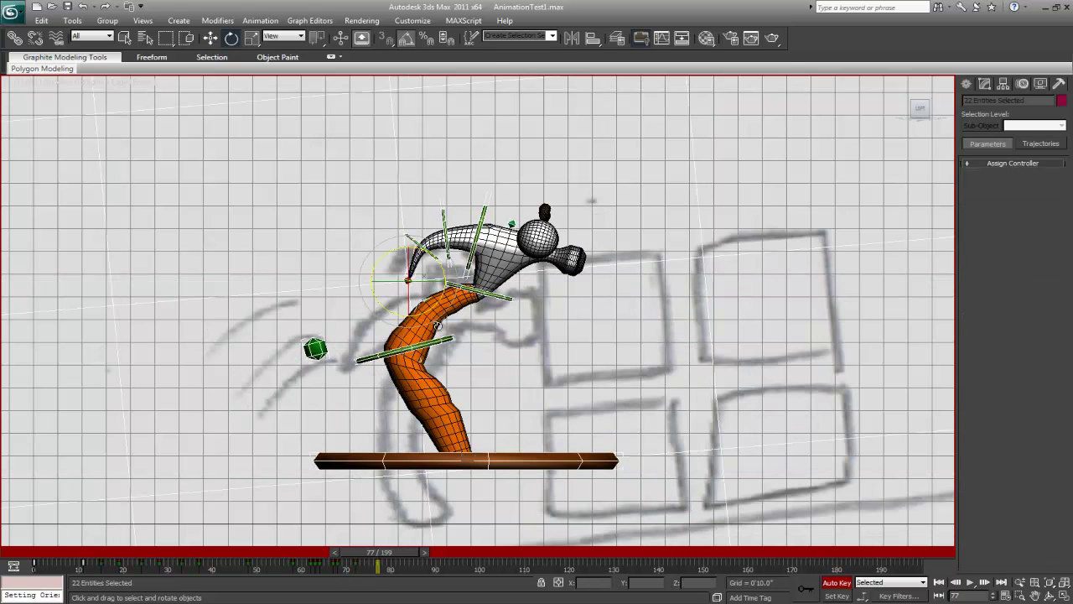
pyautogui.hotkey('ctrl', 'z')
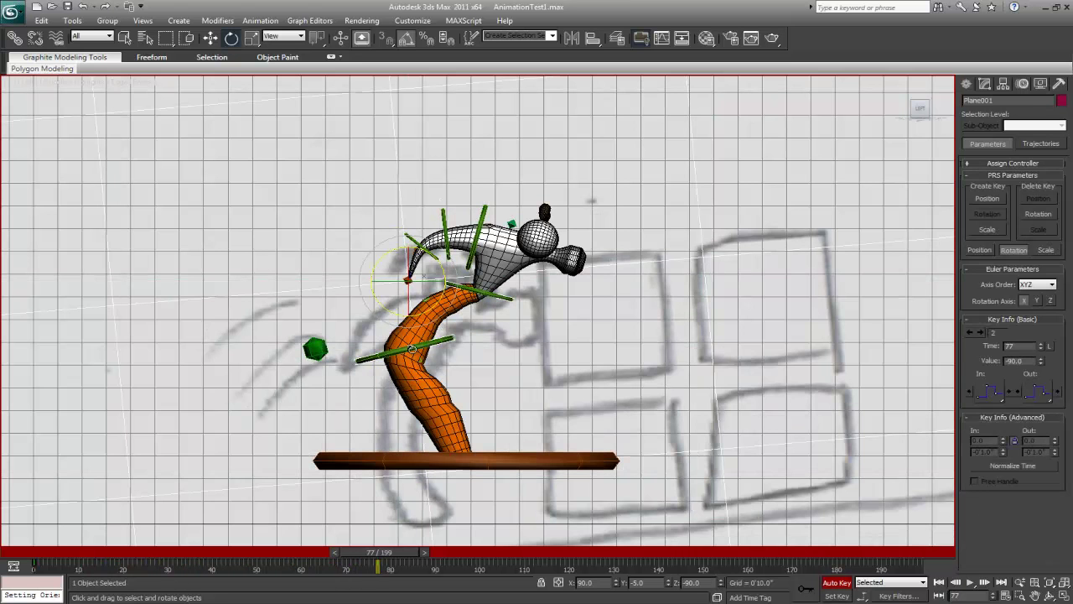
pyautogui.click(487, 293)
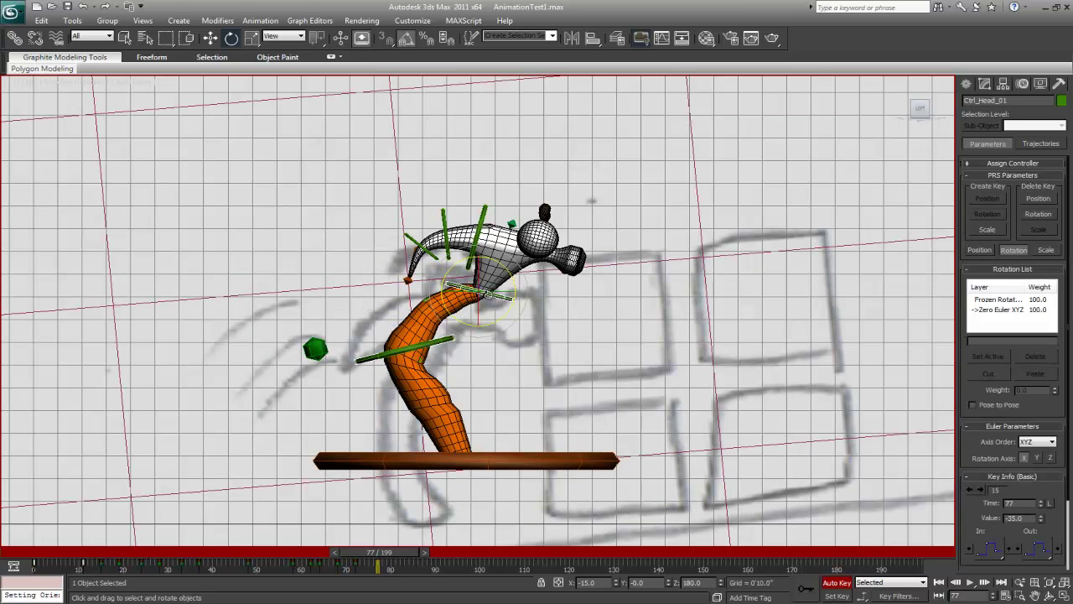
pyautogui.hotkey('ctrl', 'z')
pyautogui.hotkey('ctrl', 'z')
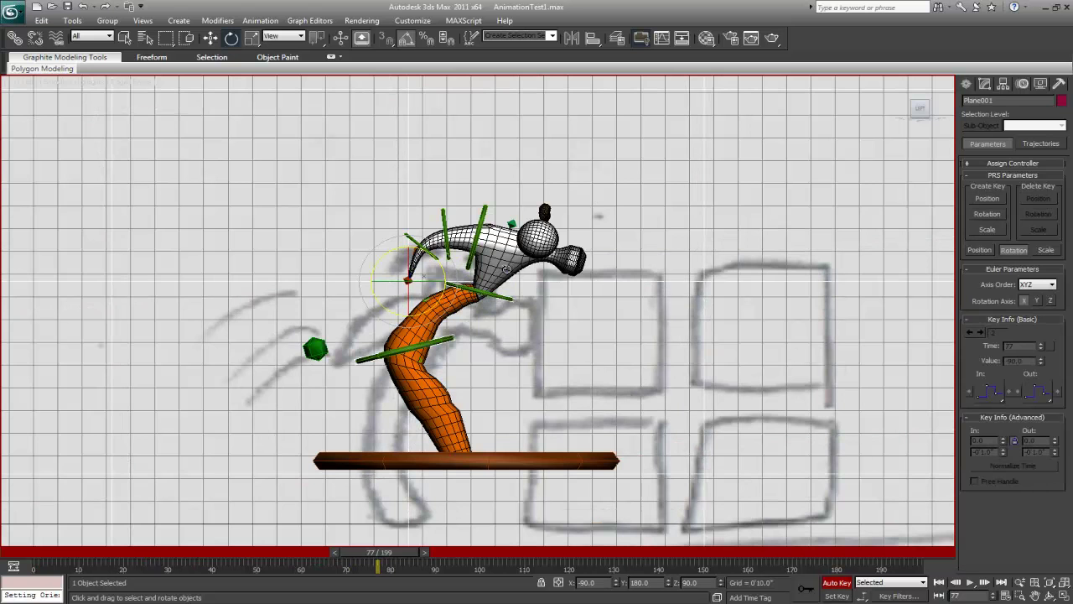
# - Adjust the head control's tilt at frame 77, and at frame 81 move the root control forward
pyautogui.click(507, 269)
pyautogui.moveTo(513, 280); pyautogui.dragTo(505, 269)
pyautogui.moveTo(376, 556)
pyautogui.mouseDown()
pyautogui.moveTo(343, 556)
pyautogui.moveTo(390, 559)
pyautogui.mouseUp()
pyautogui.click(369, 360)
pyautogui.press('w')
pyautogui.moveTo(415, 334); pyautogui.dragTo(525, 342)
# - At frame 81, pull the head control back and tilt it upward, and rotate the root control to 5 degrees
pyautogui.click(558, 290)
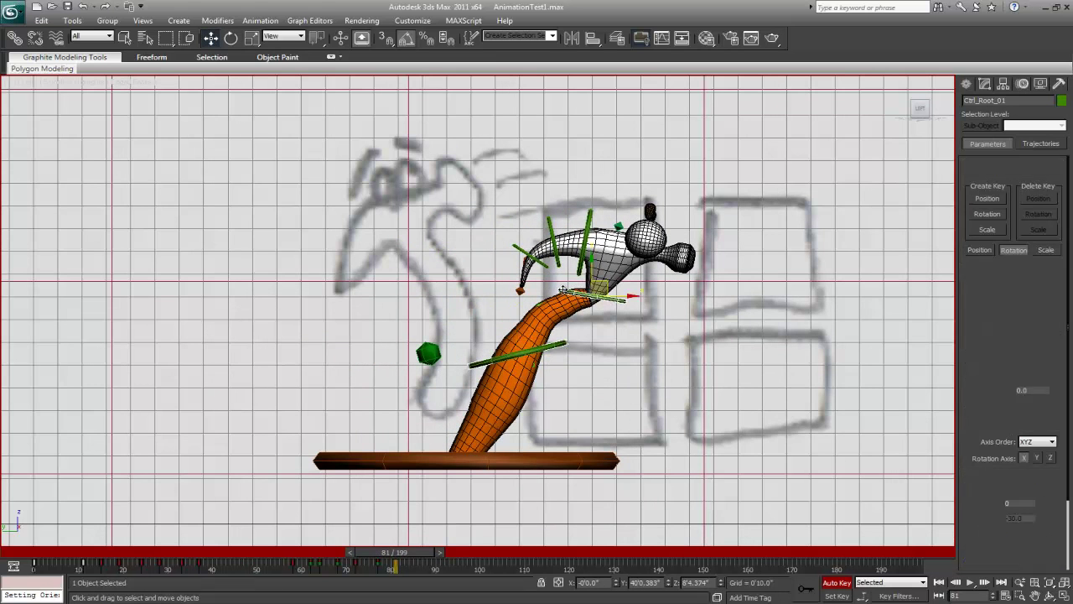
pyautogui.moveTo(600, 284); pyautogui.dragTo(448, 299)
pyautogui.press('e')
pyautogui.click(470, 370)
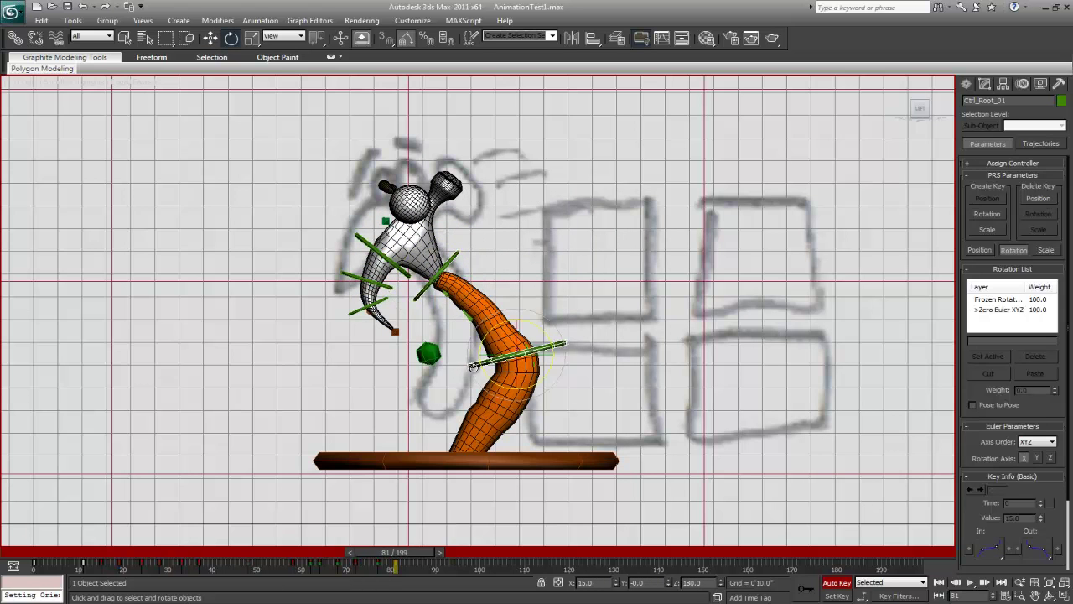
pyautogui.moveTo(535, 329); pyautogui.dragTo(511, 342)
pyautogui.press('w')
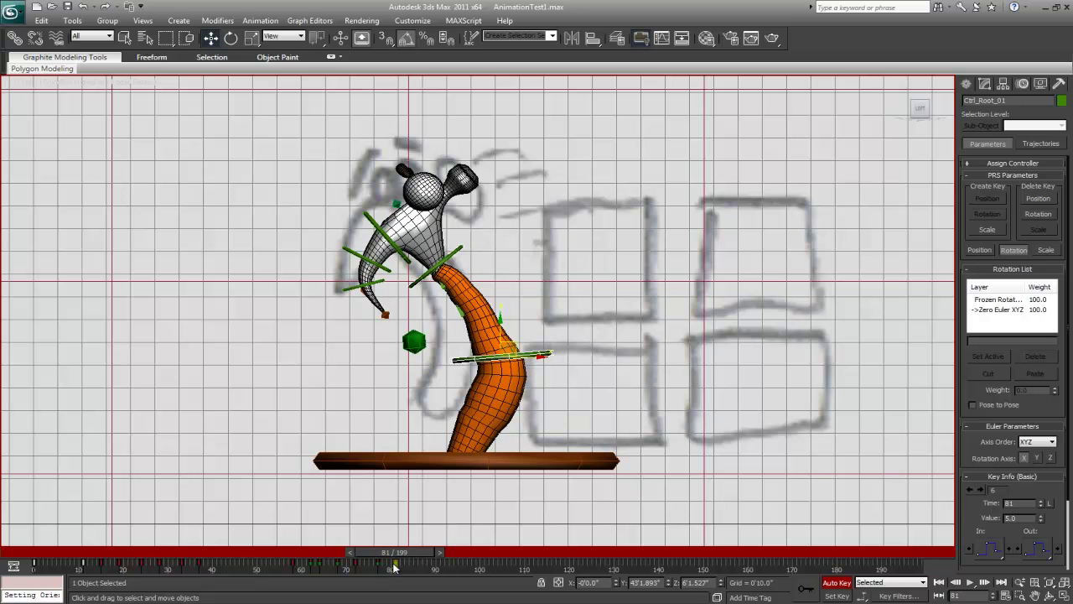
# - At frame 85, move the root control back and swing the head control forward, rotating the head to -40 degrees
pyautogui.moveTo(407, 553); pyautogui.dragTo(423, 551)
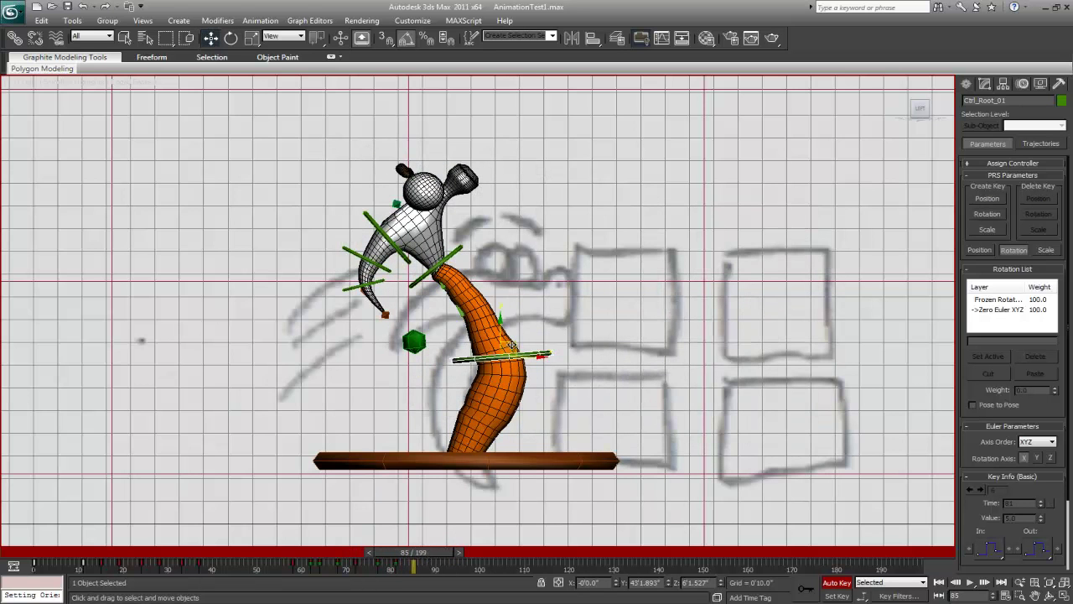
pyautogui.moveTo(510, 345); pyautogui.dragTo(389, 367)
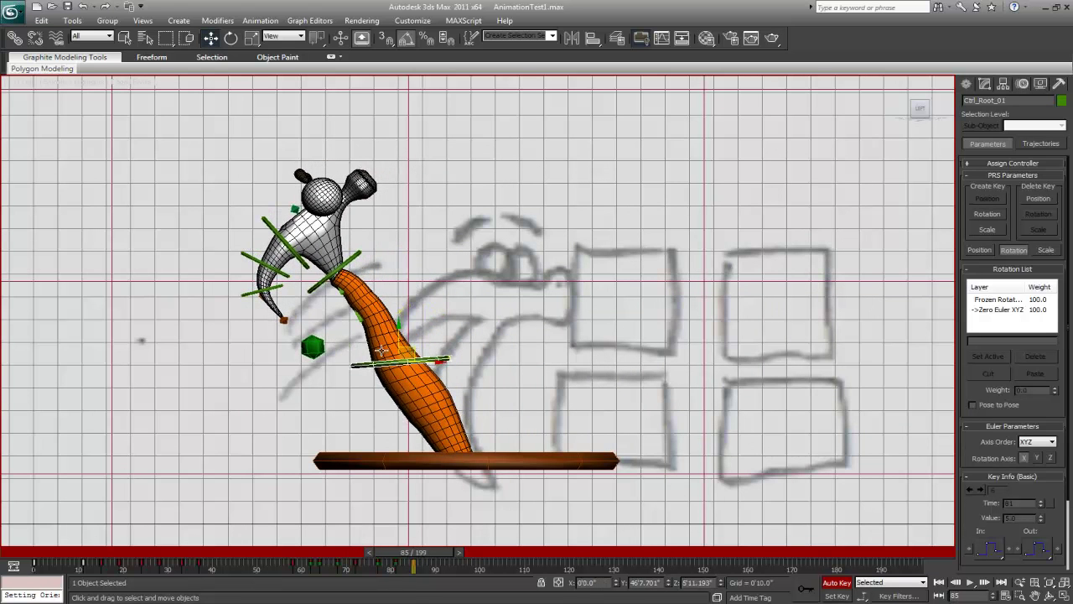
pyautogui.click(340, 270)
pyautogui.moveTo(348, 261); pyautogui.dragTo(540, 309)
pyautogui.press('e')
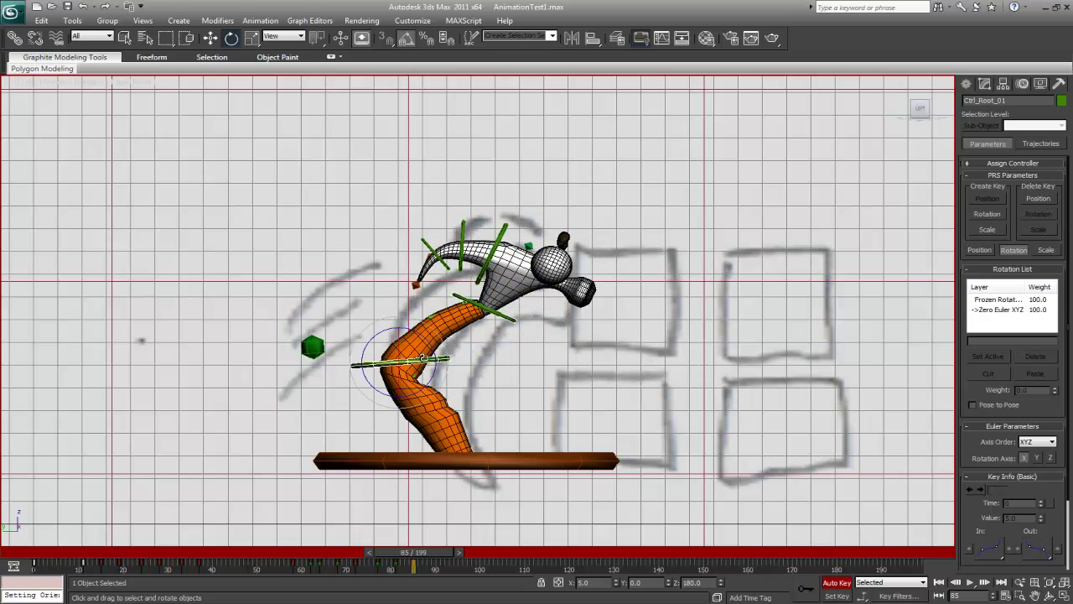
# - Rotate the root control to 0 degrees at frame 85 so it sits level
pyautogui.press('w')
pyautogui.click(430, 346)
pyautogui.click(420, 347)
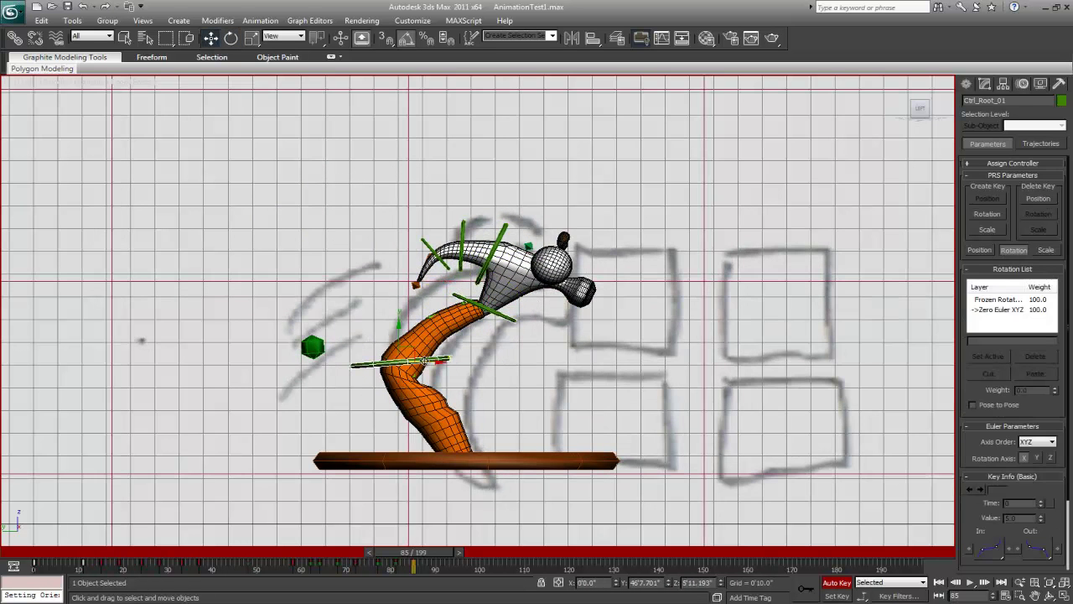
pyautogui.press('e')
pyautogui.moveTo(425, 341)
pyautogui.mouseDown()
pyautogui.moveTo(433, 352)
pyautogui.moveTo(424, 339)
pyautogui.mouseUp()
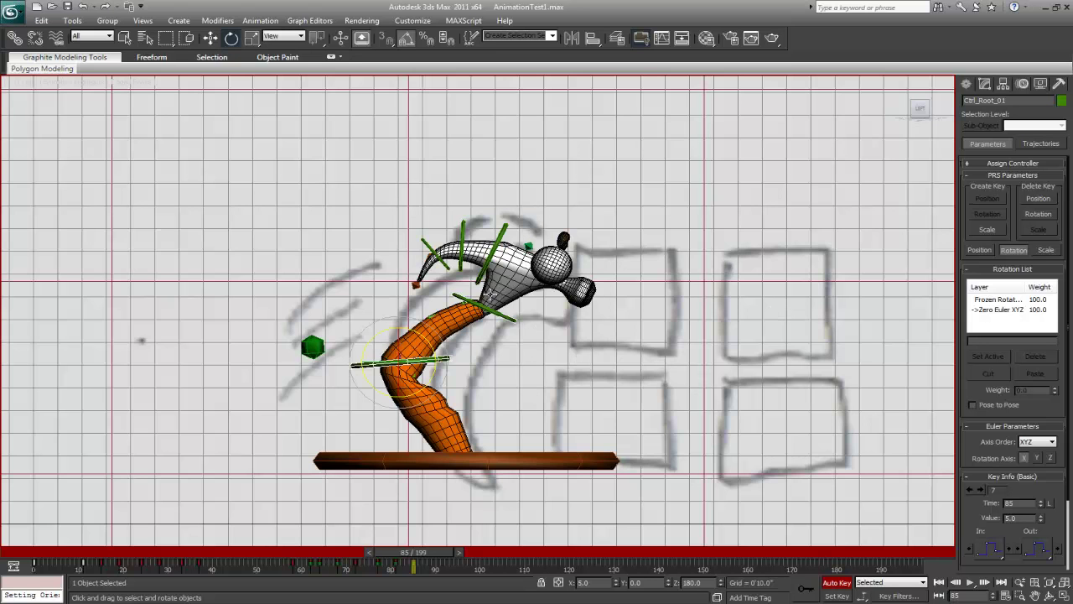
pyautogui.click(470, 303)
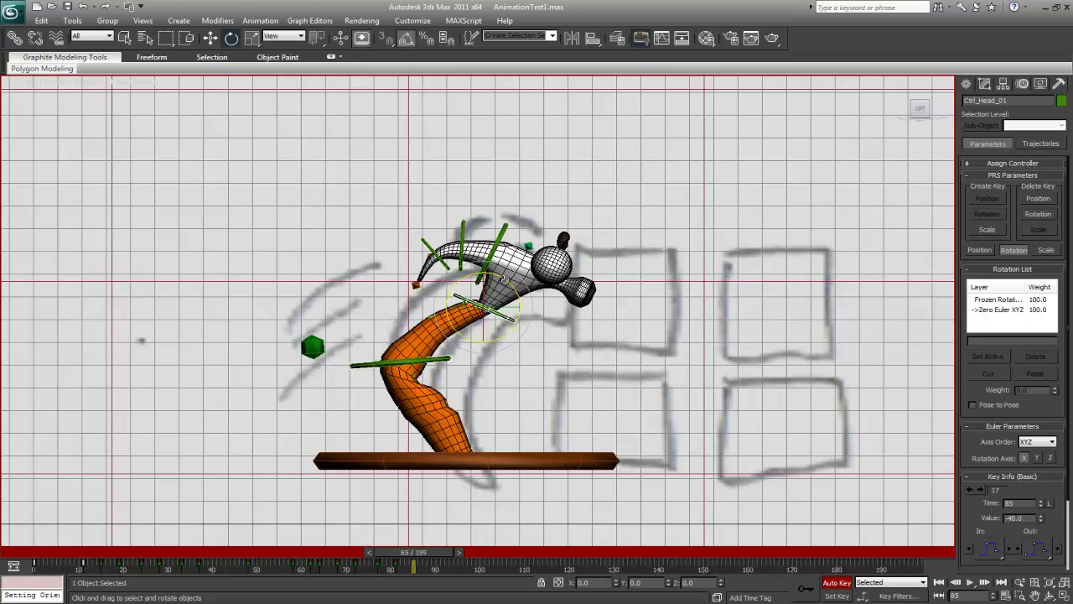
pyautogui.click(418, 357)
pyautogui.moveTo(430, 344)
pyautogui.mouseDown()
pyautogui.moveTo(436, 358)
pyautogui.moveTo(409, 366)
pyautogui.moveTo(406, 347)
pyautogui.moveTo(424, 333)
pyautogui.mouseUp()
pyautogui.press('w')
pyautogui.press('e')
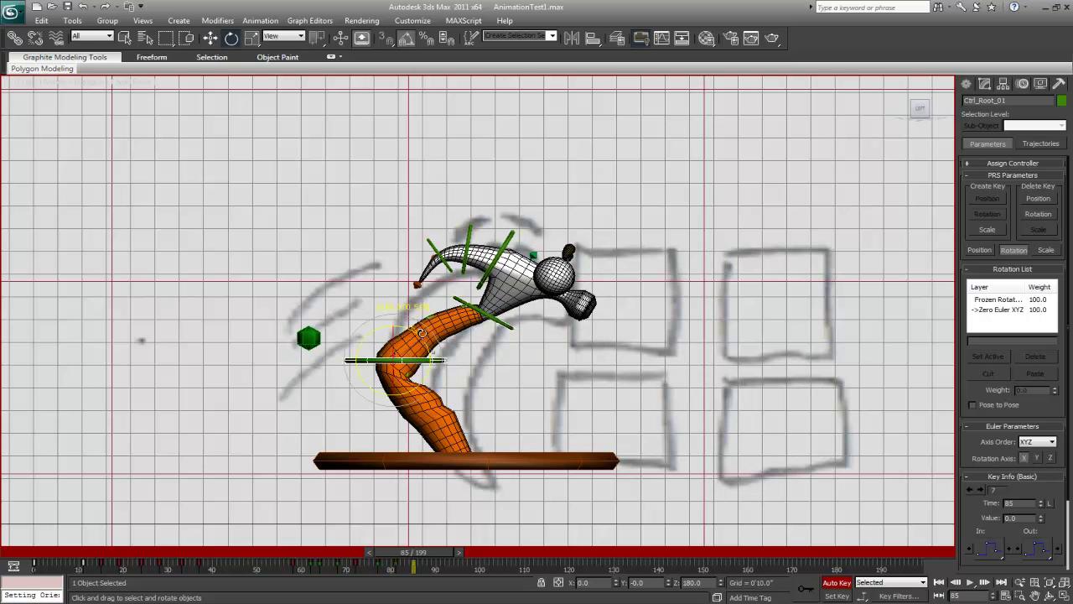
pyautogui.click(423, 333)
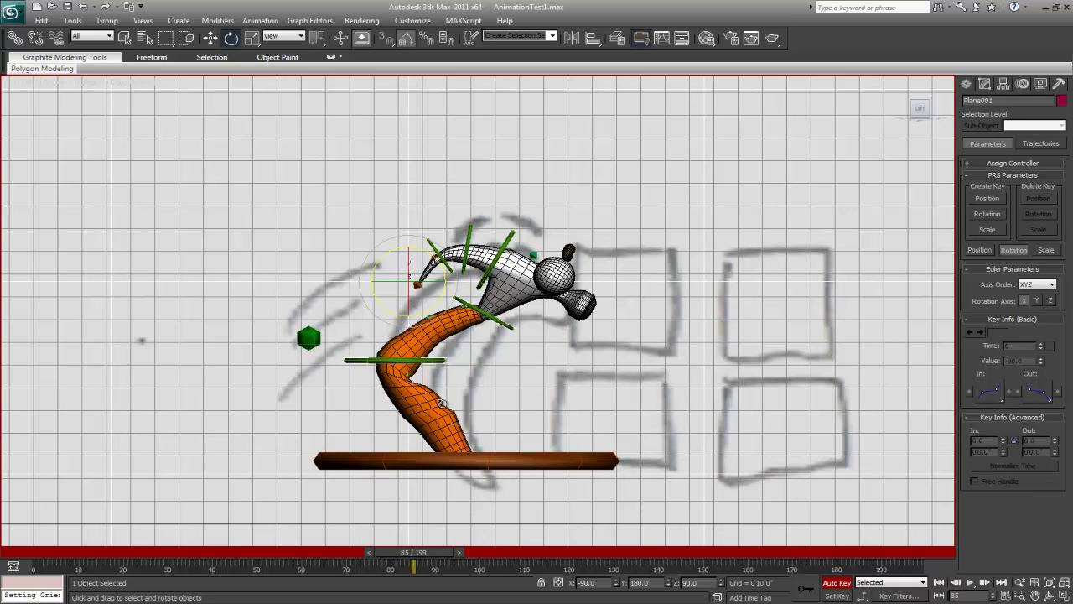
# - At frame 89, lower the master control by about 2'3.5" to bring the base down to the ground
pyautogui.click(417, 364)
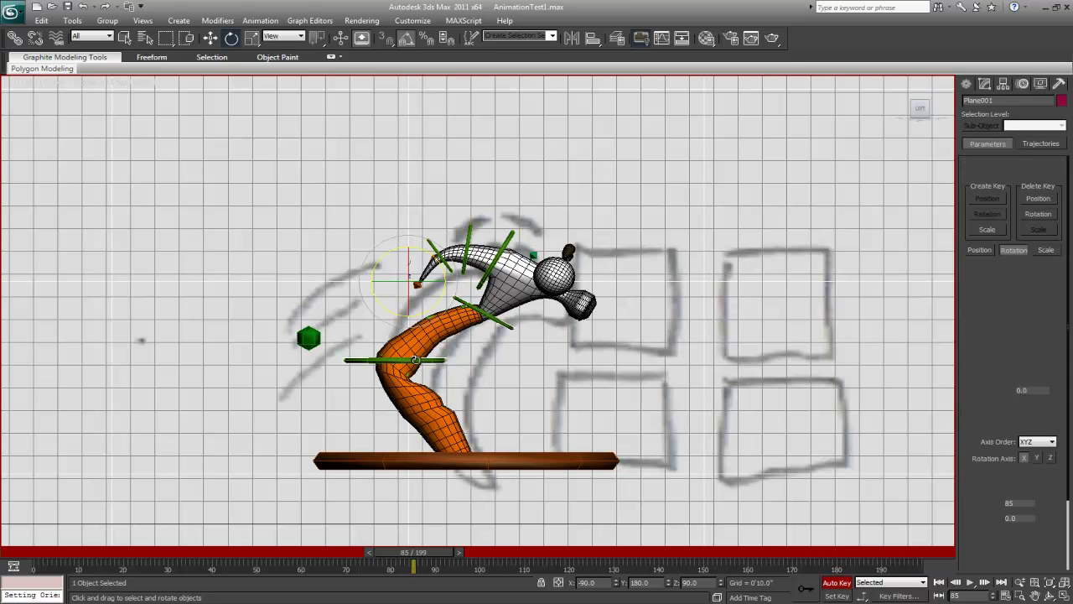
pyautogui.moveTo(424, 339); pyautogui.dragTo(424, 338)
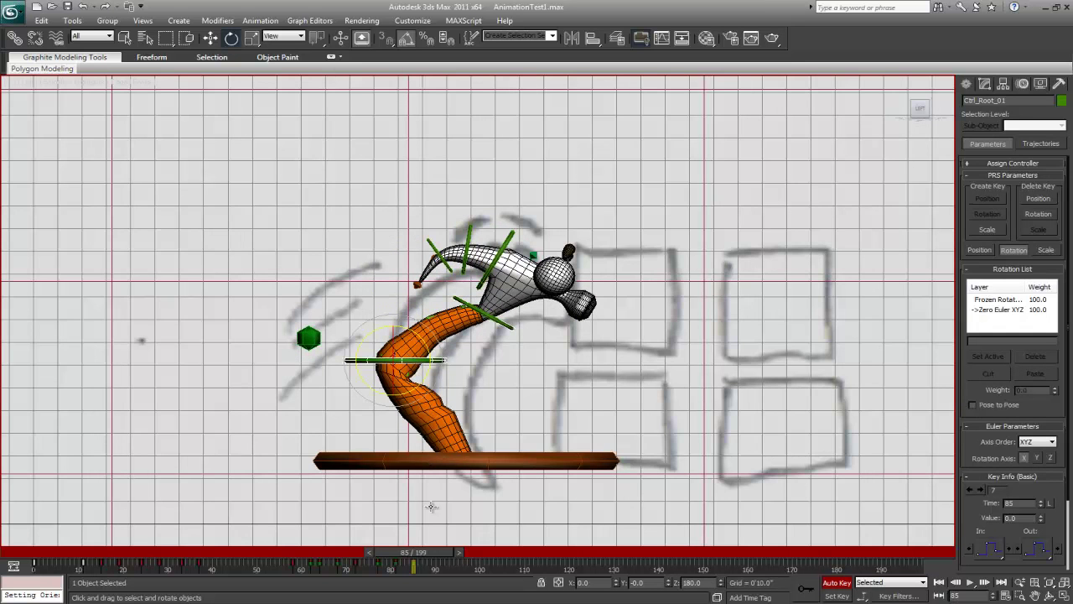
pyautogui.moveTo(430, 548); pyautogui.dragTo(450, 551)
pyautogui.press('e')
pyautogui.scroll(-4, 479, 409)
pyautogui.click(468, 344)
pyautogui.press('w')
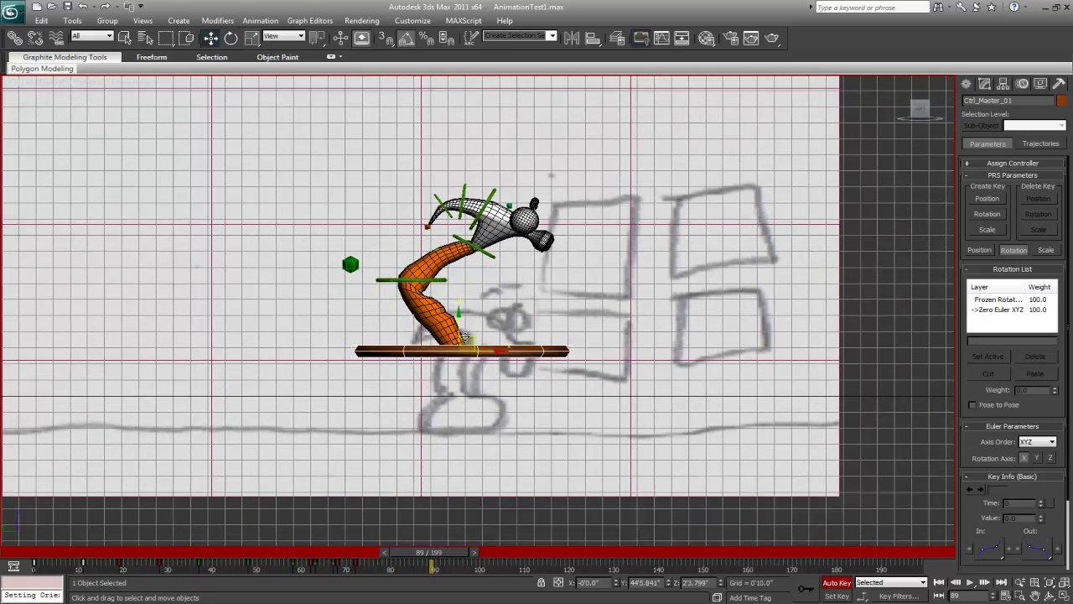
pyautogui.moveTo(465, 337); pyautogui.dragTo(466, 417)
pyautogui.hotkey('ctrl', 'z')
pyautogui.moveTo(458, 313); pyautogui.dragTo(460, 358)
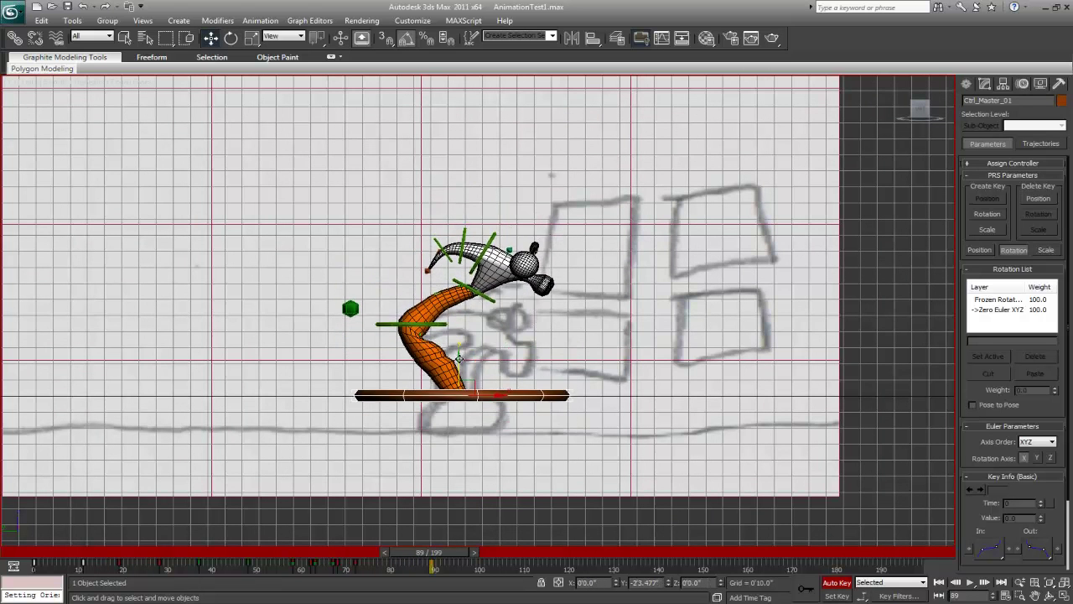
# - Form the landing squash at frame 89 with the root and head controls, rotate the head to -65 degrees, and slide the master control back
pyautogui.click(385, 323)
pyautogui.moveTo(424, 312); pyautogui.dragTo(509, 306)
pyautogui.click(528, 319)
pyautogui.press('e')
pyautogui.press('w')
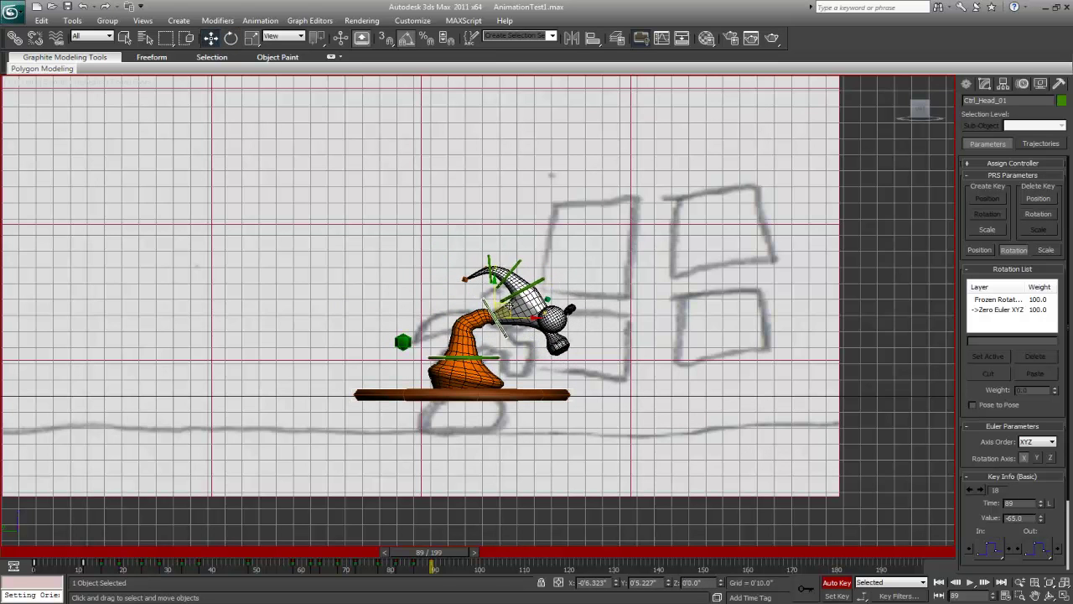
pyautogui.click(476, 392)
pyautogui.moveTo(494, 395); pyautogui.dragTo(445, 401)
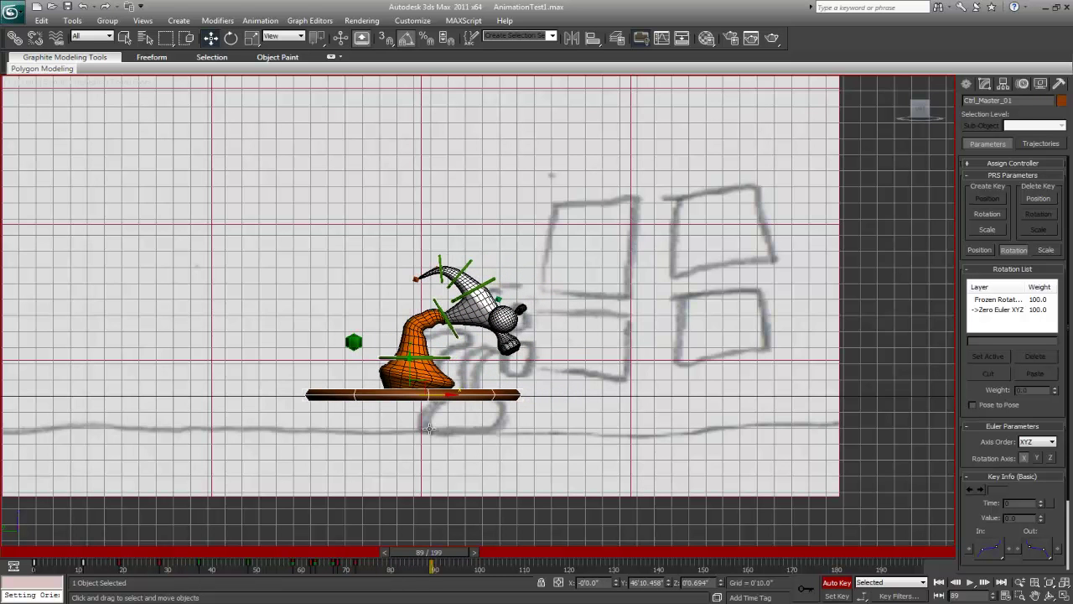
# - At frame 93, raise the root control and lift the head control back above the body, rotating the head to -10 degrees
pyautogui.moveTo(416, 551)
pyautogui.mouseDown()
pyautogui.moveTo(384, 553)
pyautogui.moveTo(435, 569)
pyautogui.moveTo(420, 572)
pyautogui.moveTo(409, 553)
pyautogui.moveTo(436, 557)
pyautogui.mouseUp()
pyautogui.click(390, 359)
pyautogui.moveTo(424, 344); pyautogui.dragTo(416, 322)
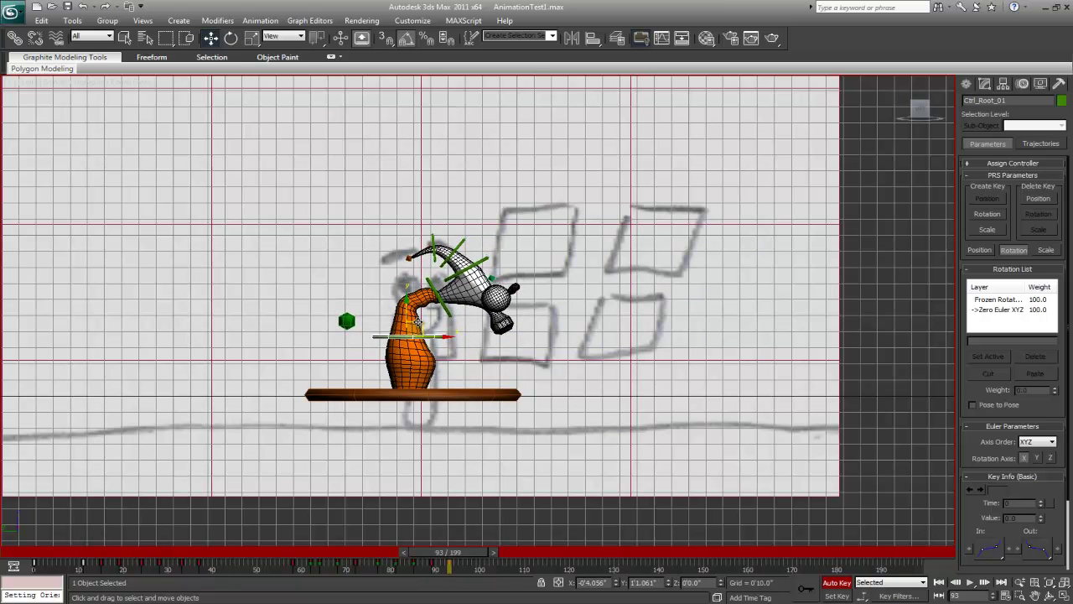
pyautogui.click(425, 285)
pyautogui.click(430, 280)
pyautogui.press('e')
pyautogui.moveTo(451, 283); pyautogui.dragTo(410, 253)
pyautogui.press('w')
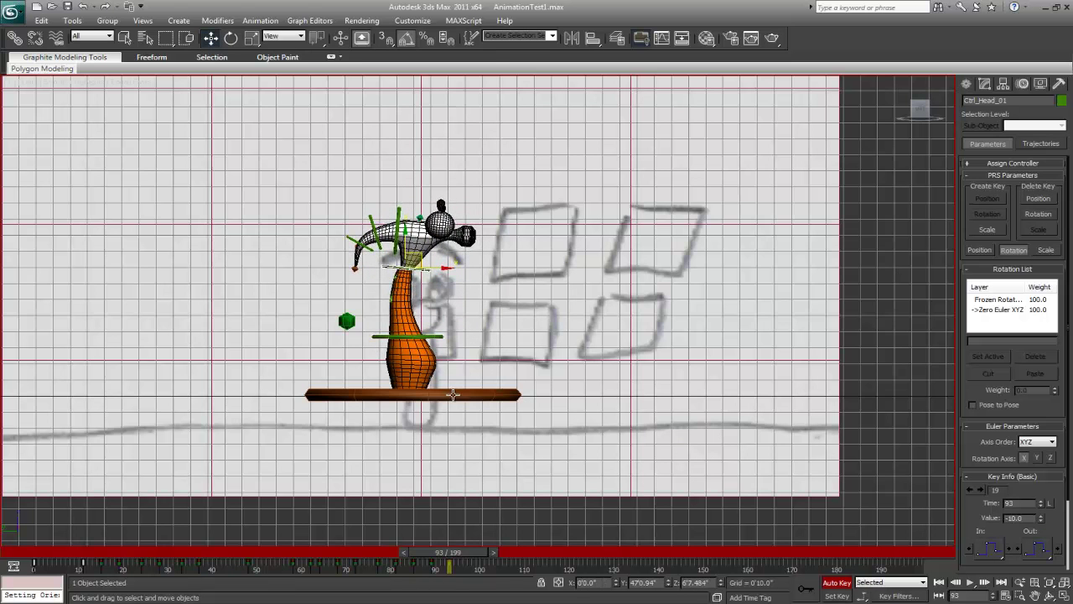
# - At frame 93, rotate the master control to 90 degrees on Z so the character faces the viewer
pyautogui.click(453, 395)
pyautogui.press('e')
pyautogui.moveTo(421, 394); pyautogui.dragTo(369, 399)
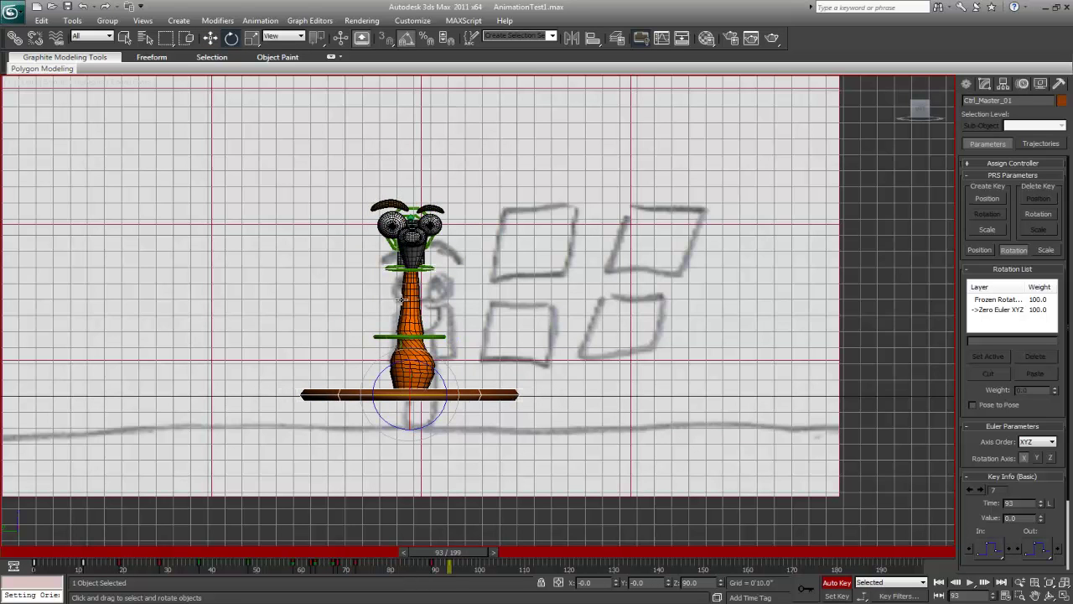
# - At frame 97, tilt the head control sideways and shift it slightly off the body's centre line
pyautogui.moveTo(442, 555)
pyautogui.mouseDown()
pyautogui.moveTo(426, 552)
pyautogui.moveTo(457, 560)
pyautogui.mouseUp()
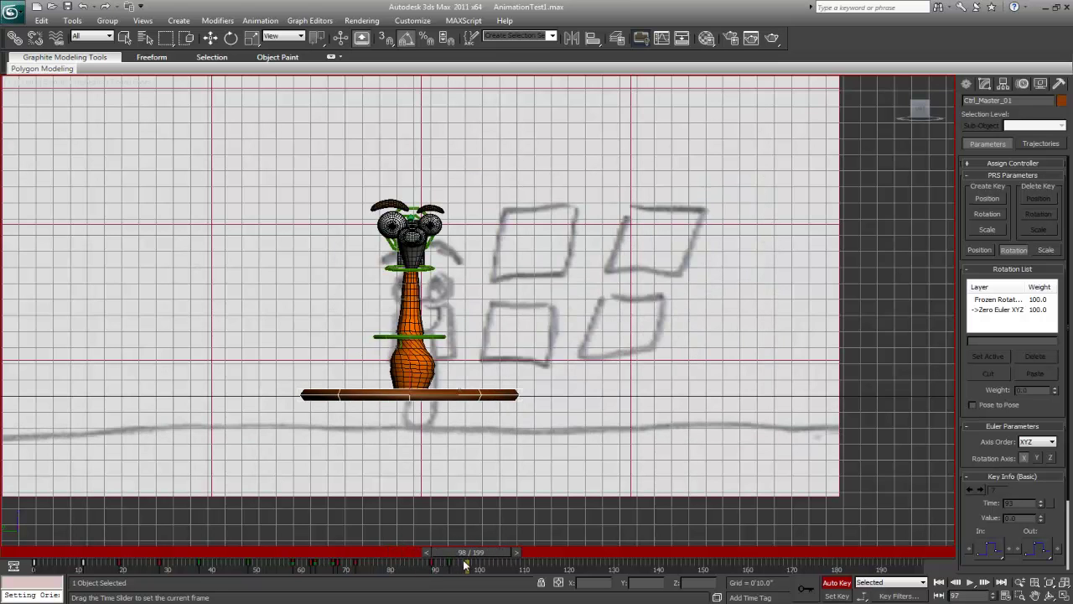
pyautogui.press('e')
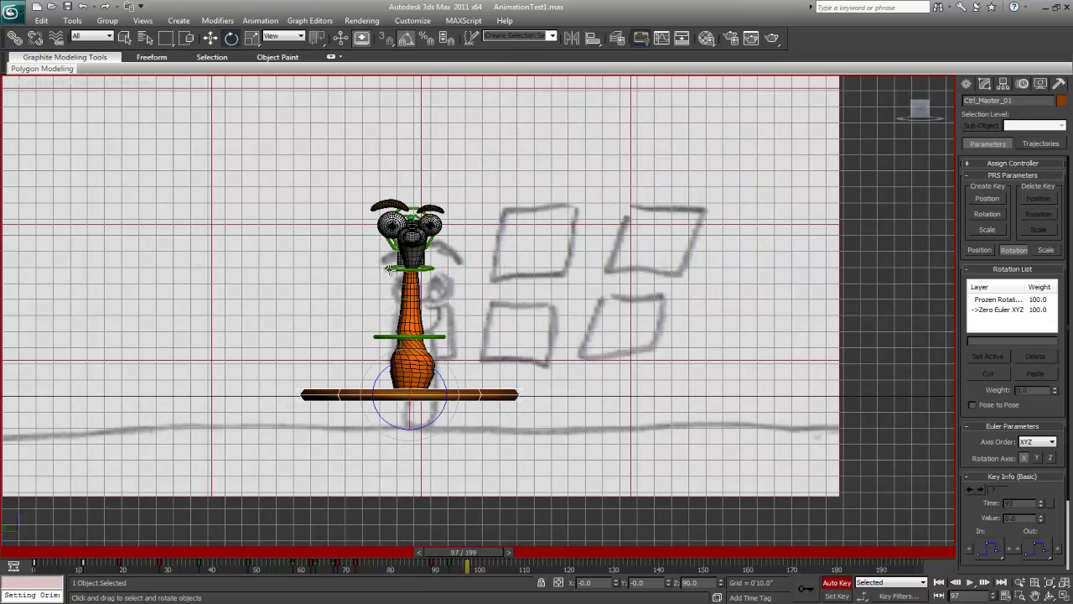
pyautogui.click(386, 269)
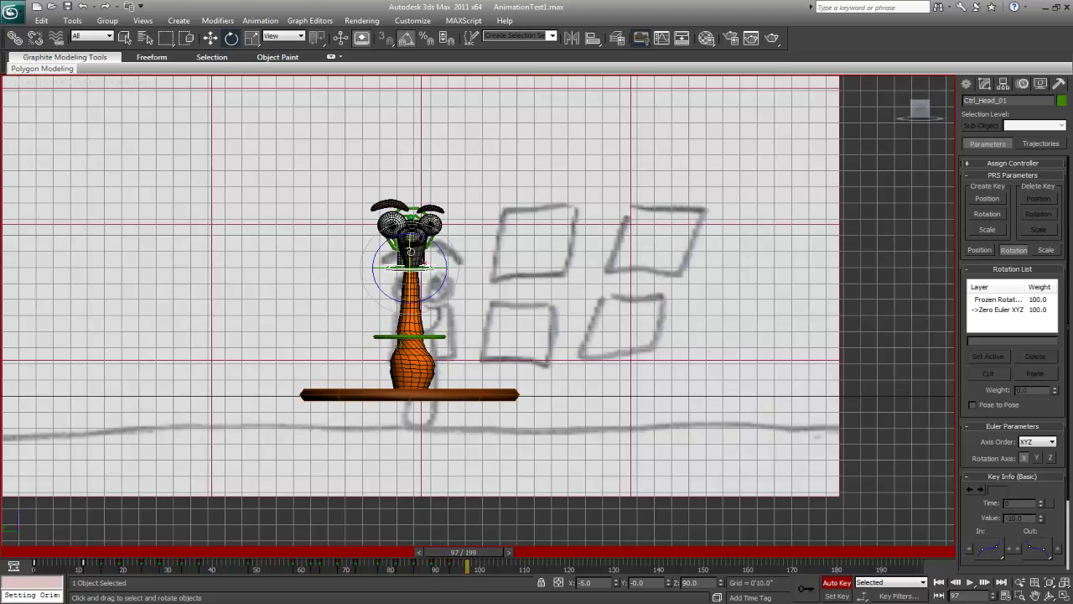
pyautogui.moveTo(414, 252); pyautogui.dragTo(436, 262)
pyautogui.press('w')
pyautogui.press('e')
pyautogui.press('w')
pyautogui.click(351, 304)
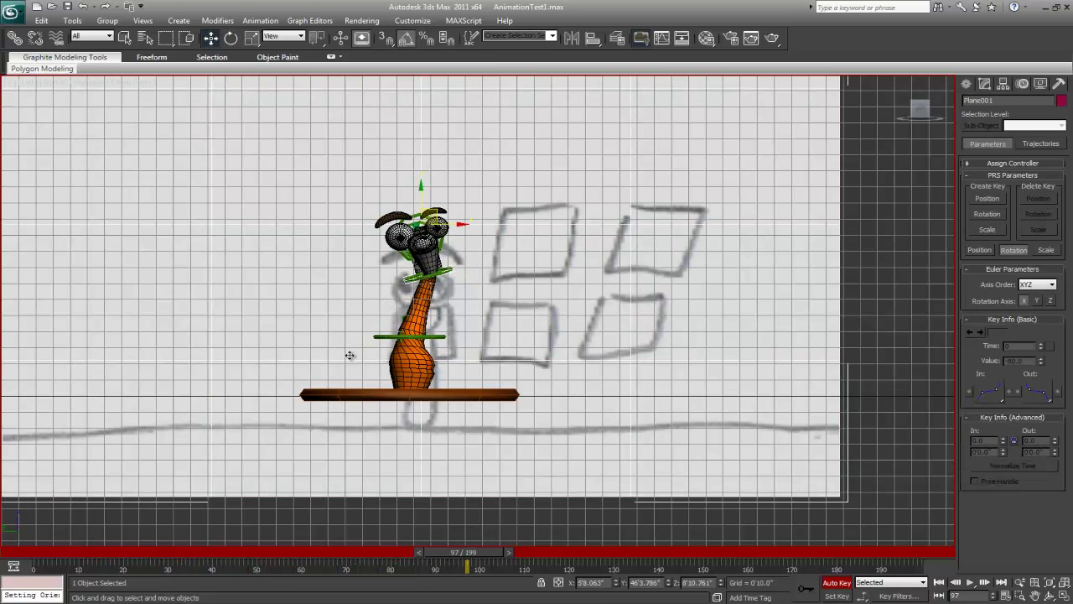
# - Play back the blocked animation against the sketches, return to frame 0, and hide the sketch reference plane
pyautogui.moveTo(461, 549); pyautogui.dragTo(50, 549)
pyautogui.click(971, 583)
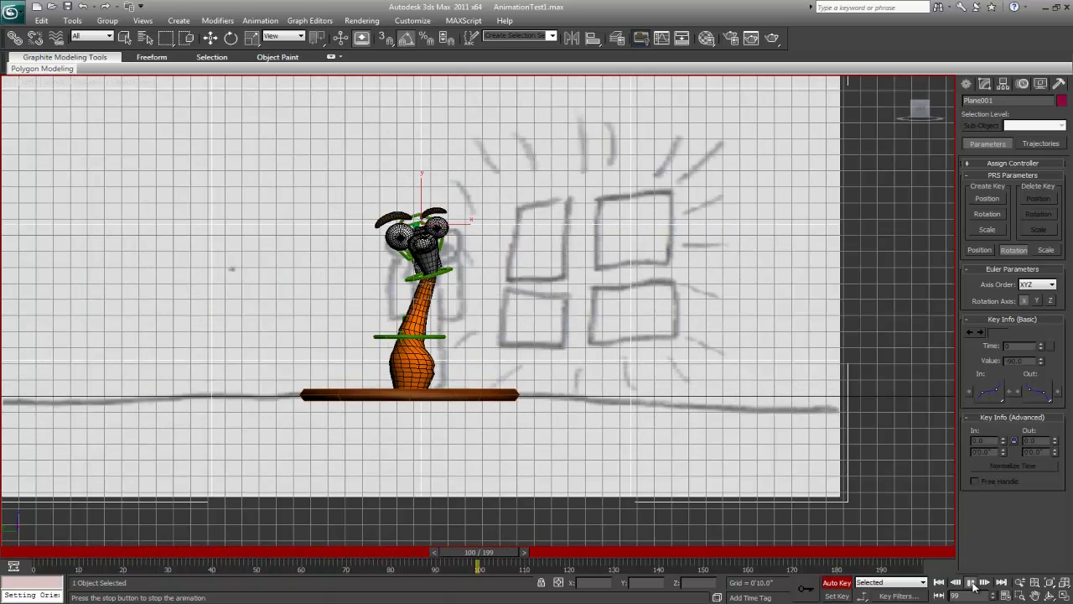
pyautogui.click(971, 583)
pyautogui.moveTo(525, 553)
pyautogui.mouseDown()
pyautogui.moveTo(252, 554)
pyautogui.moveTo(478, 561)
pyautogui.moveTo(475, 551)
pyautogui.moveTo(606, 547)
pyautogui.moveTo(36, 549)
pyautogui.mouseUp()
pyautogui.press('w')
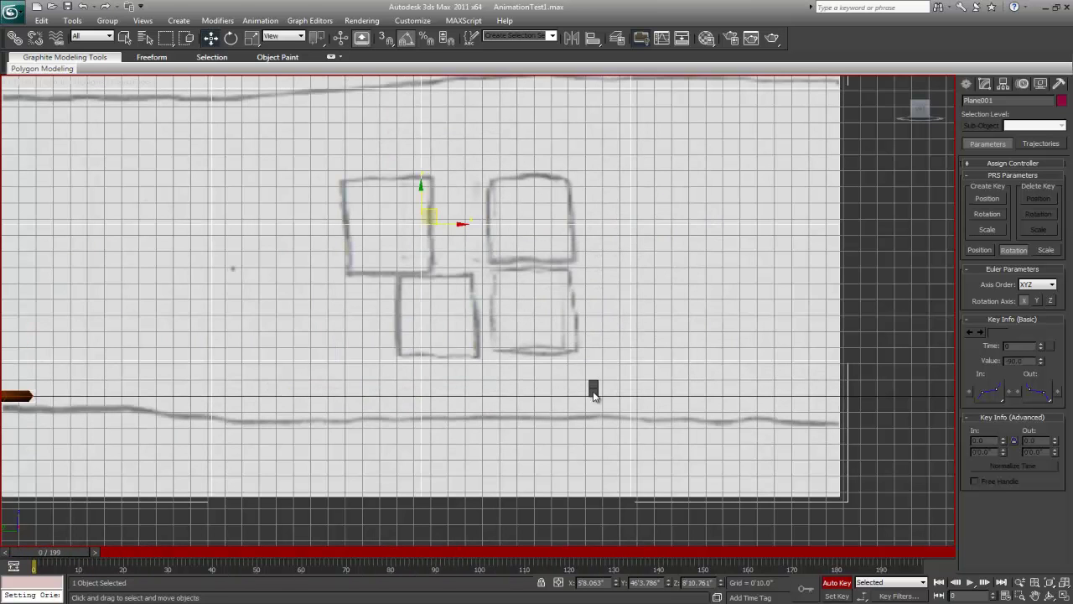
pyautogui.rightClick(593, 392)
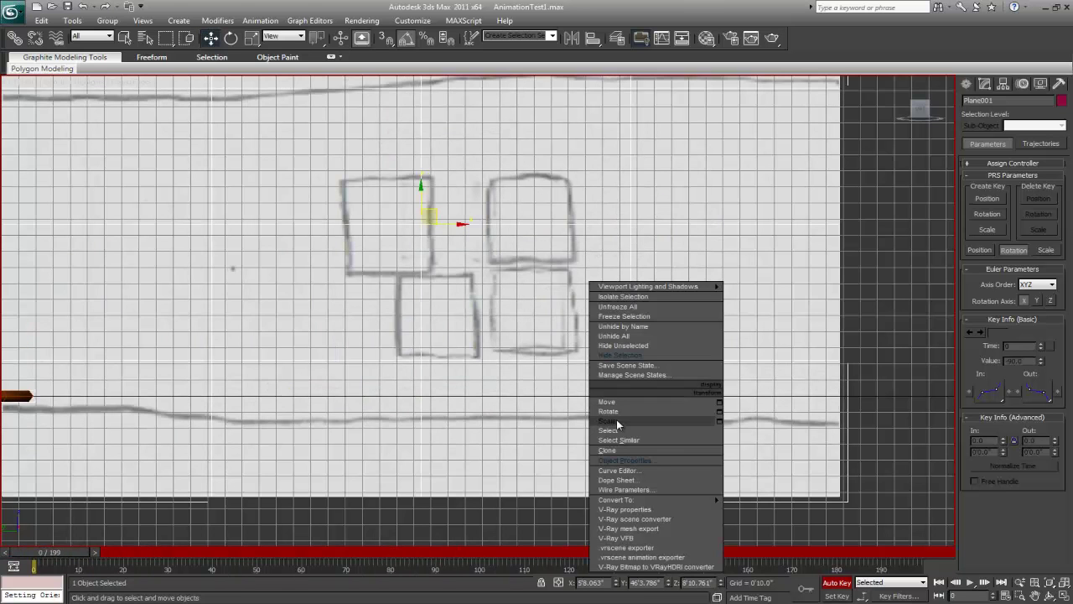
pyautogui.click(619, 355)
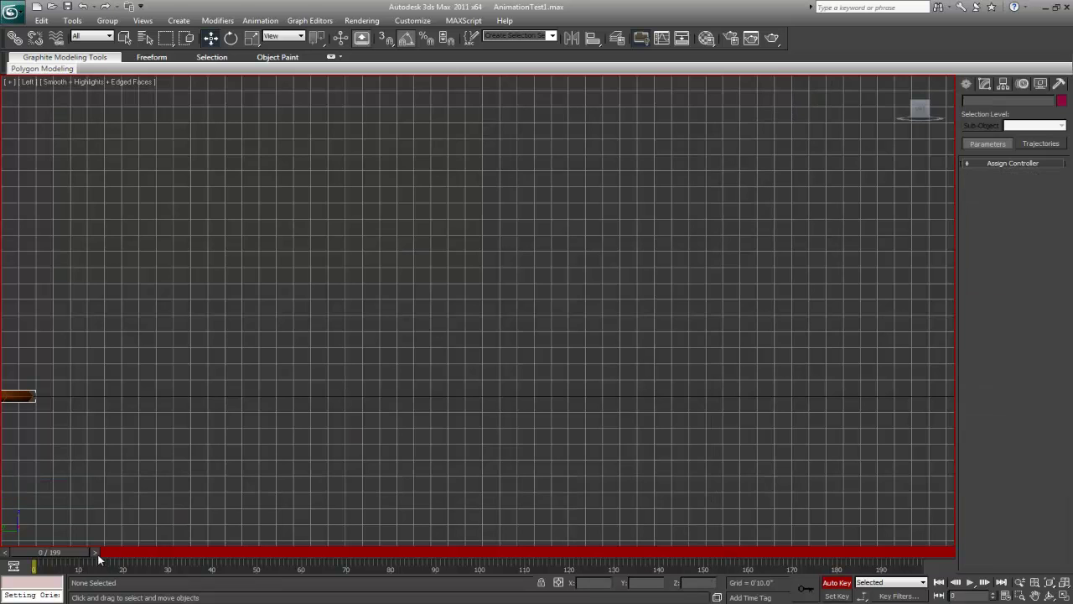
# - Select all the rig controls using the Controls selection set
pyautogui.moveTo(69, 551)
pyautogui.mouseDown()
pyautogui.moveTo(149, 564)
pyautogui.moveTo(51, 550)
pyautogui.mouseUp()
pyautogui.press('w')
pyautogui.click(549, 35)
pyautogui.click(523, 47)
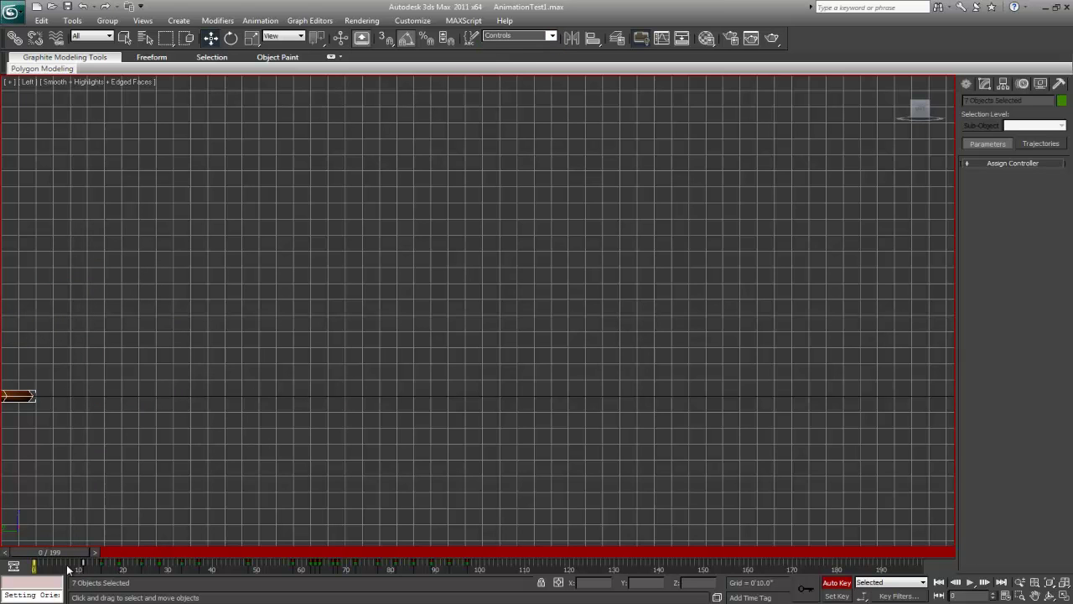
# - Try to delete the selected keys at frame 63 and return to frame 0
pyautogui.moveTo(64, 558); pyautogui.dragTo(332, 546)
pyautogui.rightClick(315, 563)
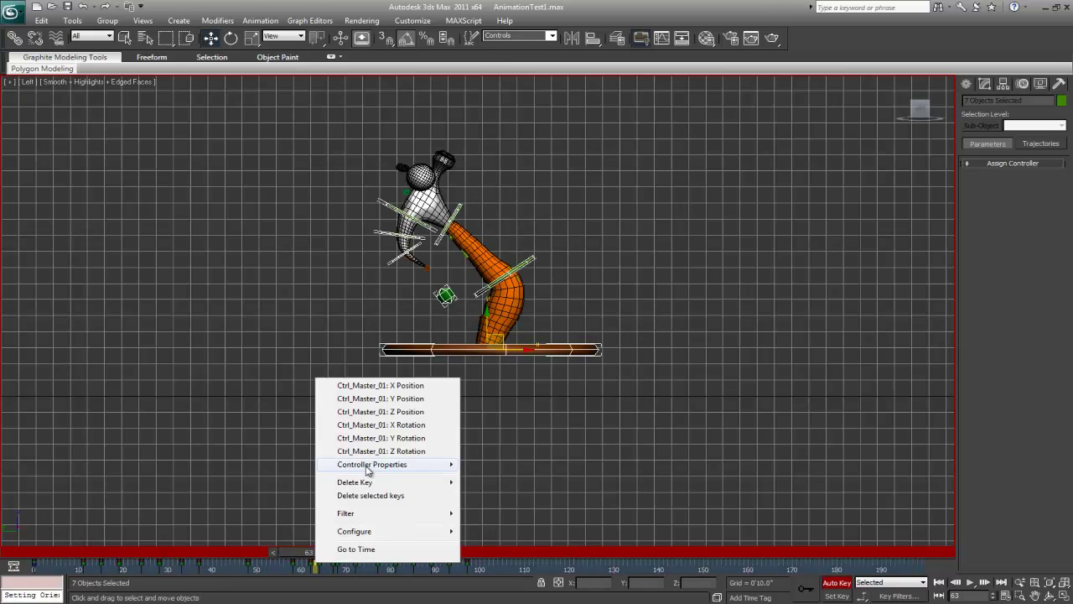
pyautogui.moveTo(439, 521)
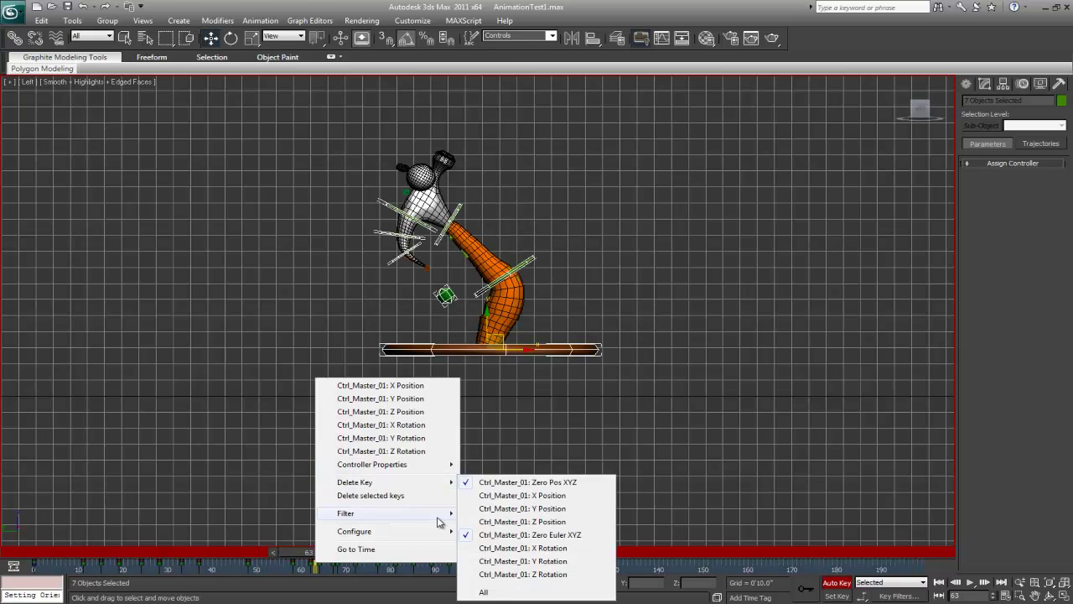
pyautogui.click(388, 495)
pyautogui.moveTo(322, 549); pyautogui.dragTo(34, 570)
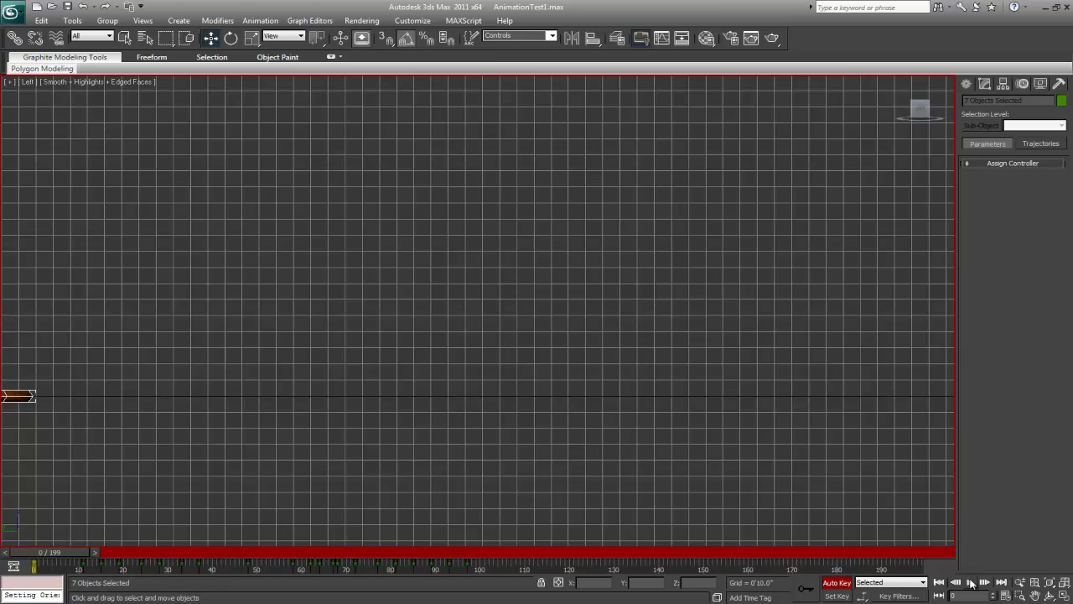
# - Check the frame rate and playback speed in the time configuration, and play the animation to judge its timing
pyautogui.click(1009, 594)
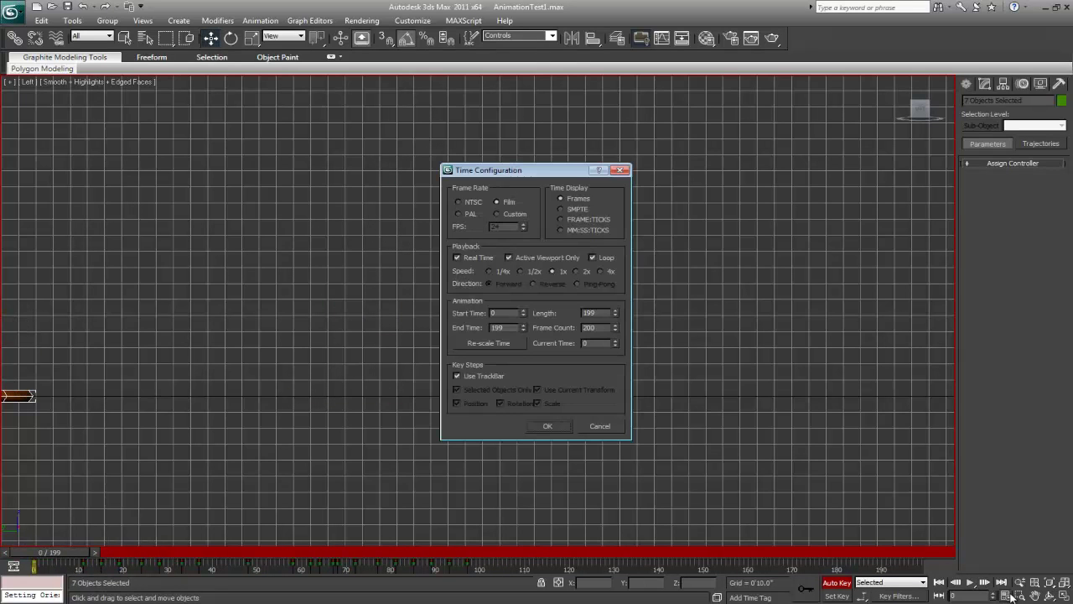
pyautogui.click(547, 426)
pyautogui.click(973, 584)
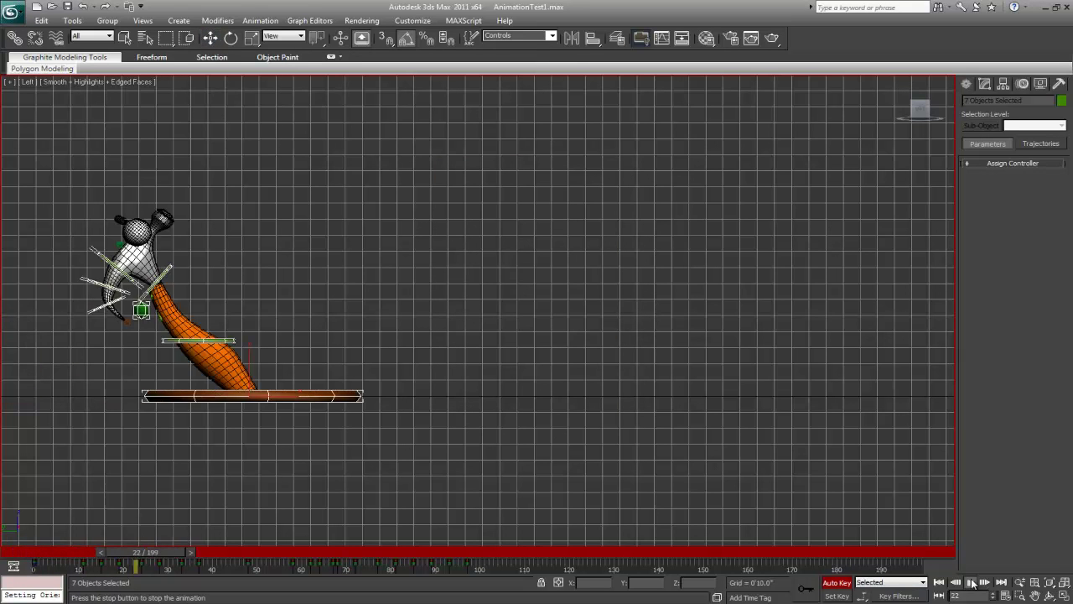
pyautogui.click(972, 584)
# - Select the control keys after frame 13 and shift them about three frames later
pyautogui.moveTo(199, 560); pyautogui.dragTo(99, 560)
pyautogui.press('w')
pyautogui.moveTo(472, 563); pyautogui.dragTo(199, 572)
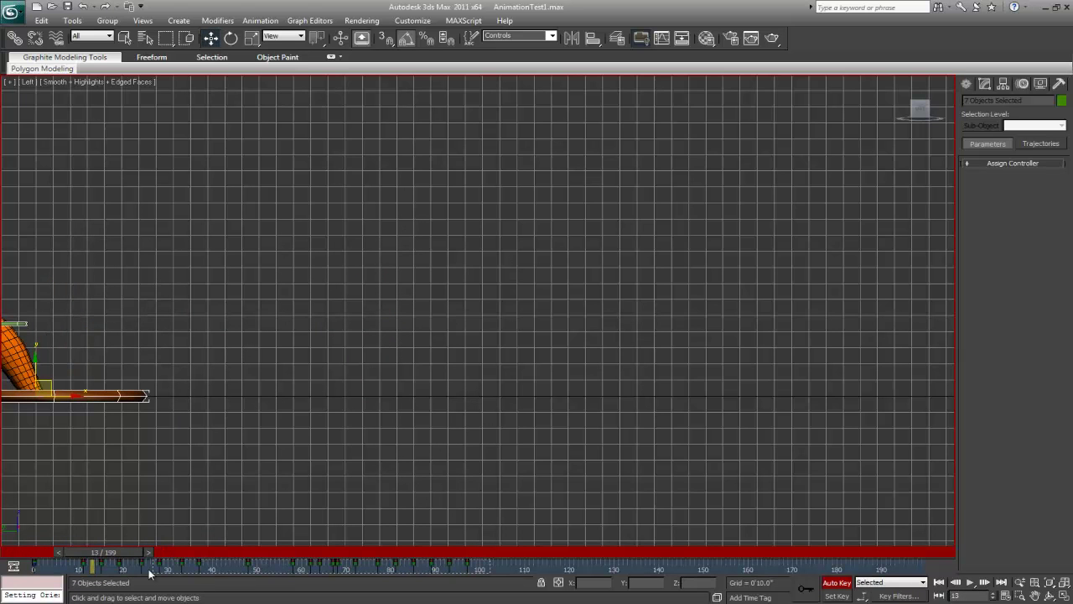
pyautogui.moveTo(92, 566); pyautogui.dragTo(114, 564)
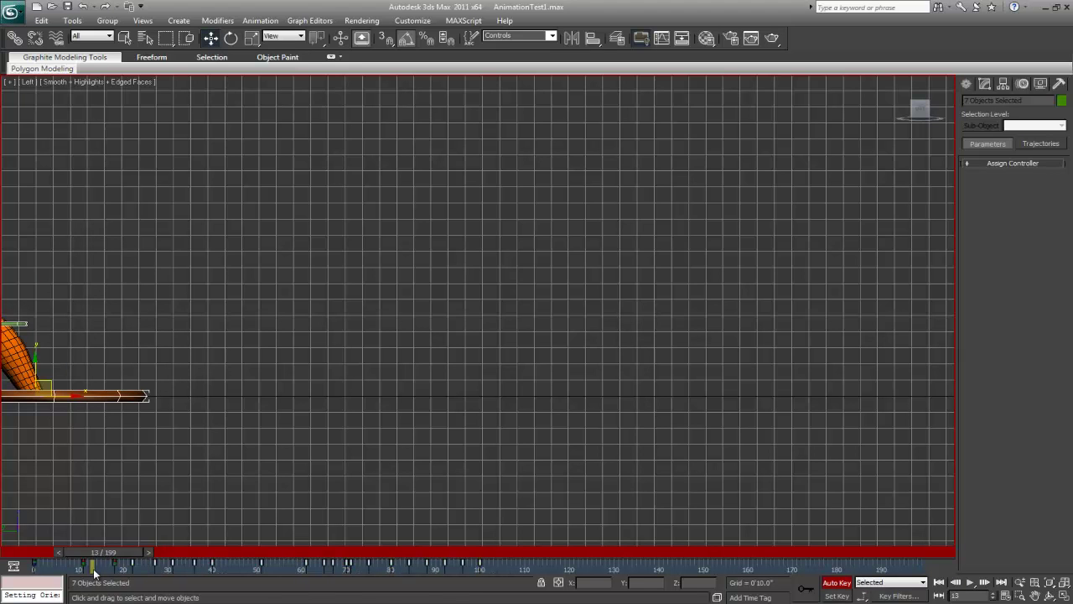
# - Play back the timing and spread the following keys further along the timeline, moving the last key to about frame 111
pyautogui.moveTo(132, 561); pyautogui.dragTo(12, 562)
pyautogui.click(971, 582)
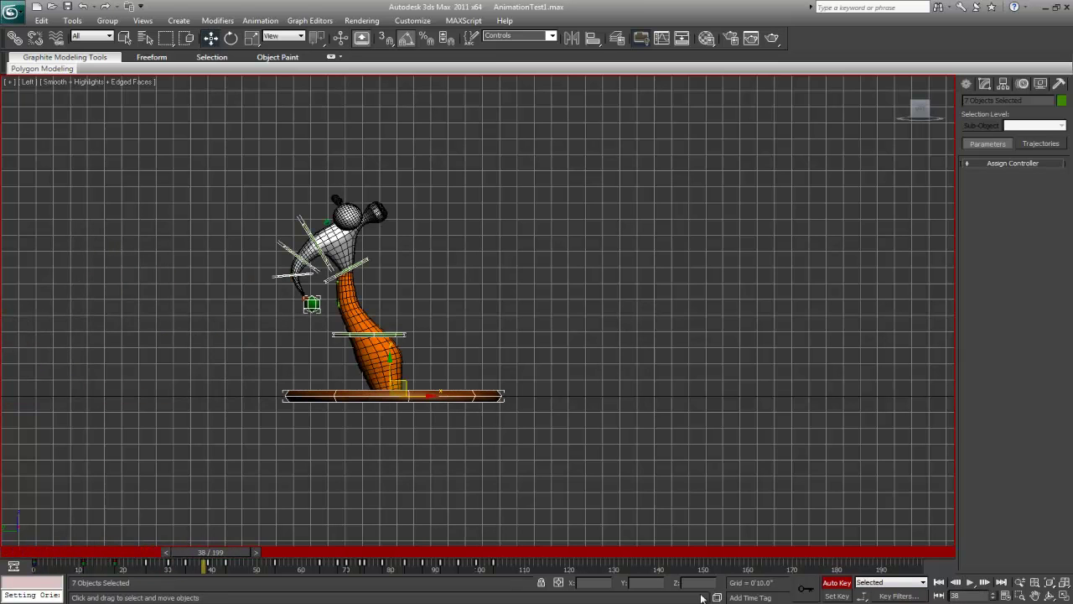
pyautogui.moveTo(159, 567); pyautogui.dragTo(281, 578)
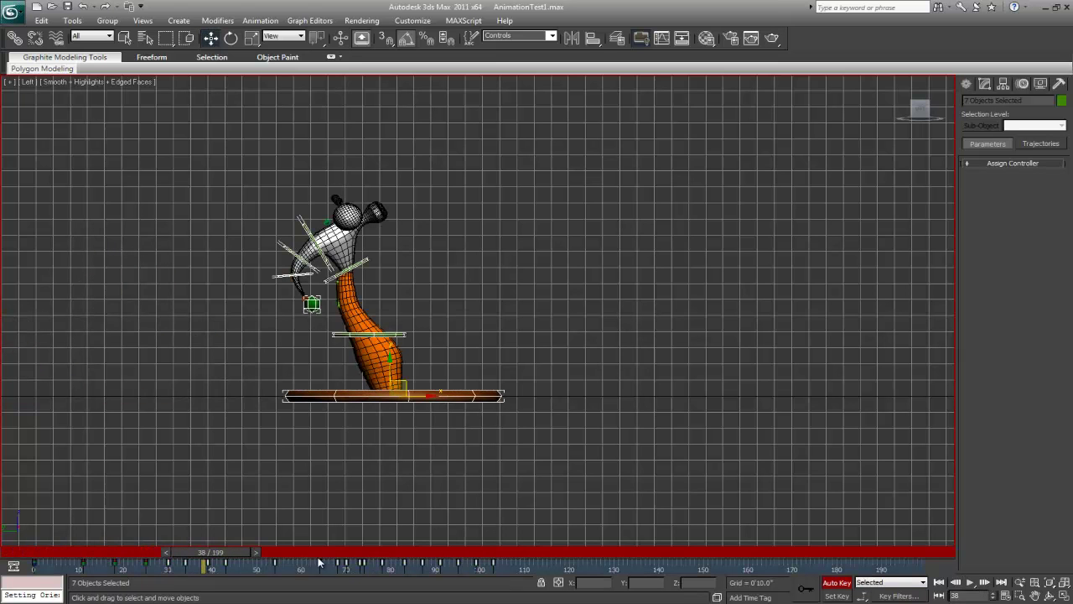
pyautogui.moveTo(222, 561); pyautogui.dragTo(53, 554)
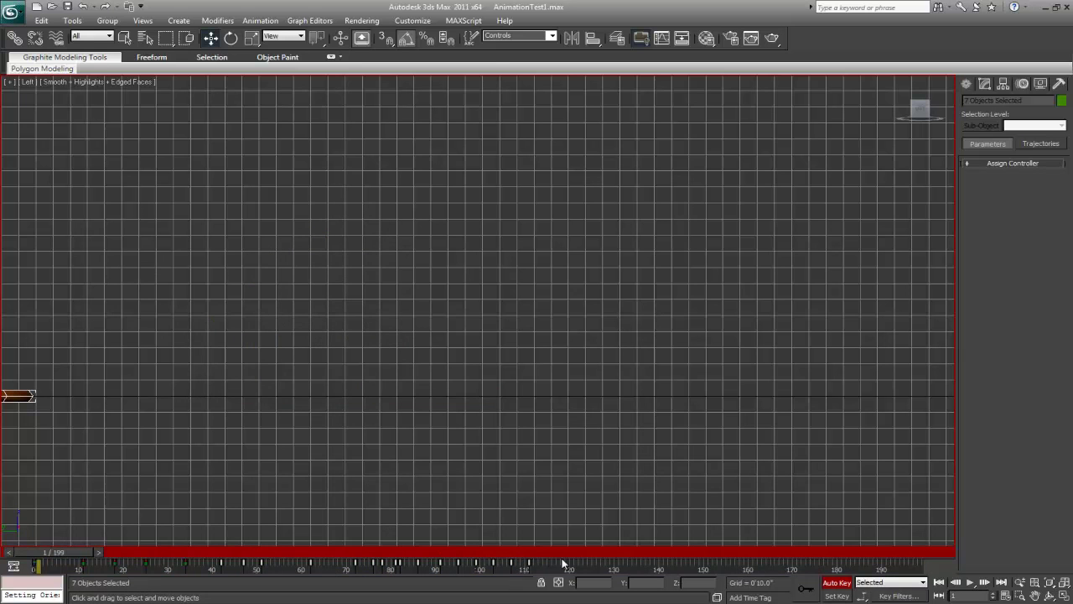
# - Replay the animation and pull the keys after about frame 40 slightly earlier, moving the last key to about frame 109
pyautogui.click(970, 582)
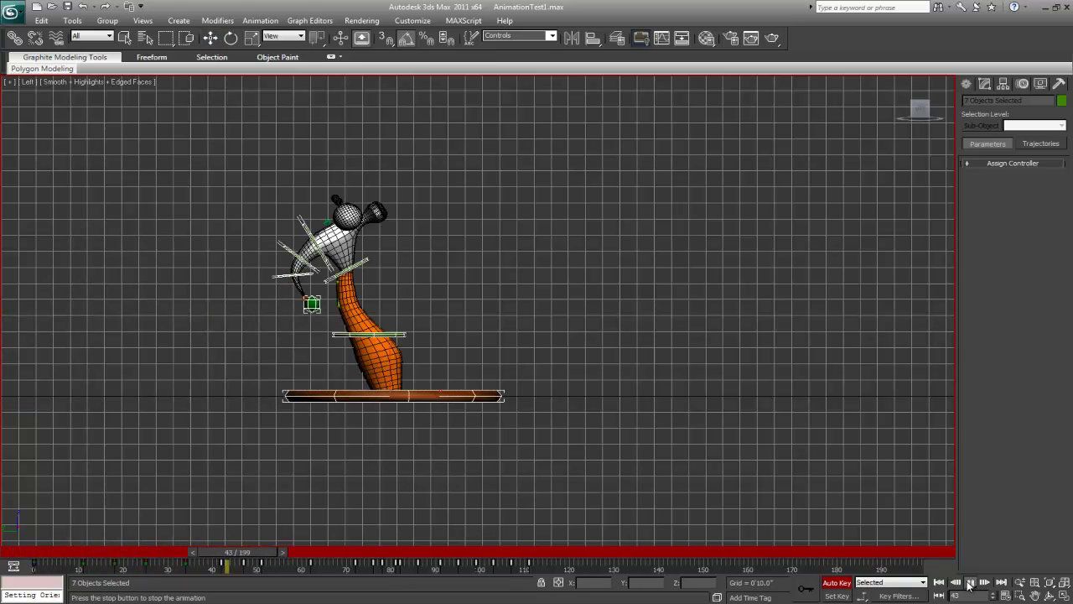
pyautogui.click(969, 582)
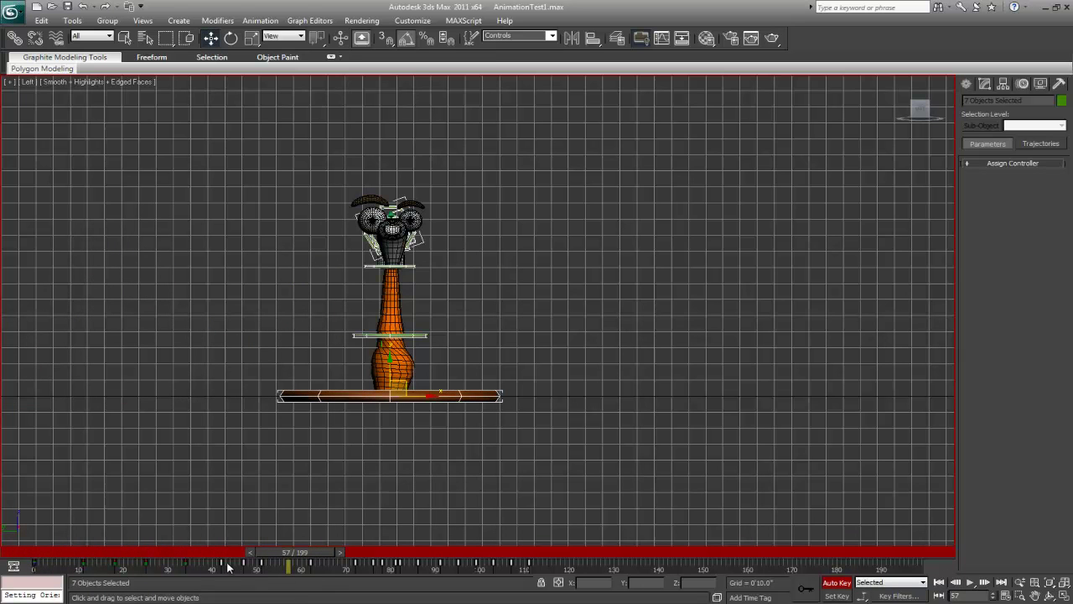
pyautogui.moveTo(174, 565); pyautogui.dragTo(263, 568)
pyautogui.moveTo(512, 562); pyautogui.dragTo(220, 561)
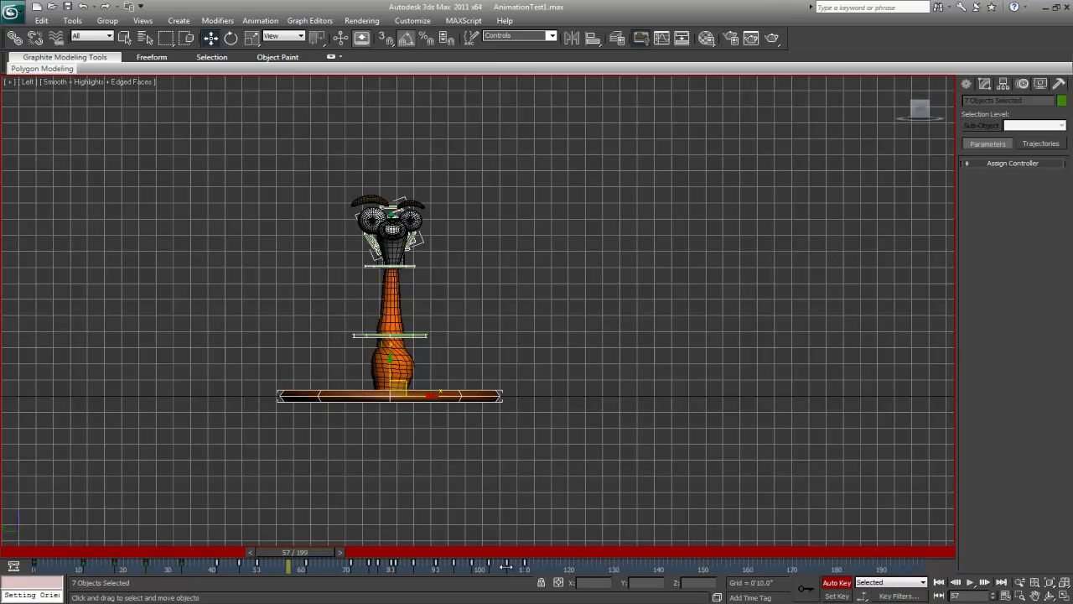
pyautogui.moveTo(506, 563); pyautogui.dragTo(501, 564)
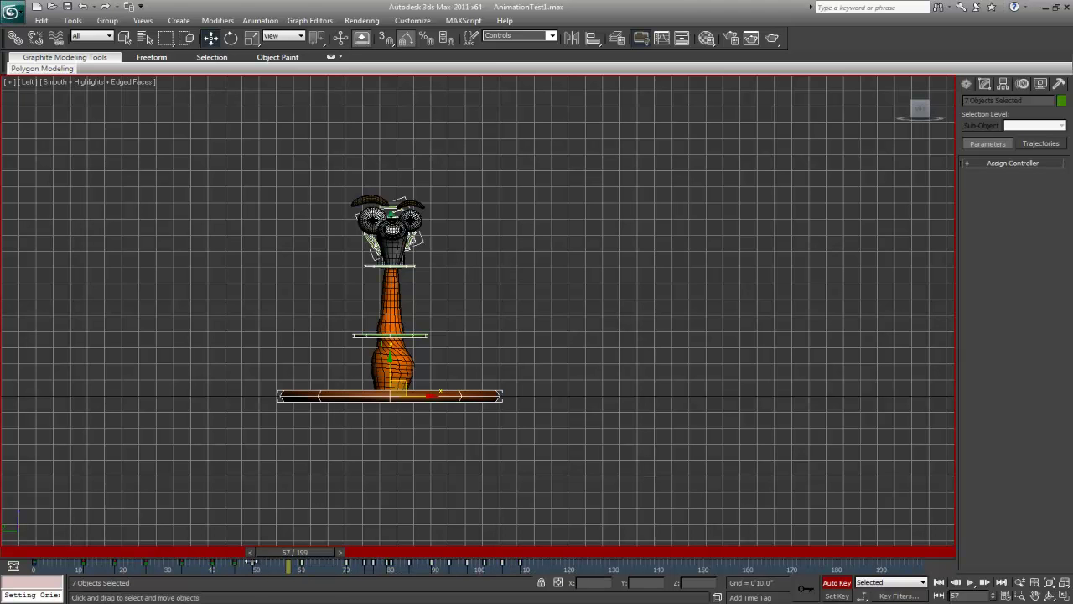
# - Shift the keys after about frame 50 later in stages, moving the last key to about frame 114
pyautogui.moveTo(272, 550)
pyautogui.mouseDown()
pyautogui.moveTo(218, 550)
pyautogui.moveTo(261, 559)
pyautogui.mouseUp()
pyautogui.press('w')
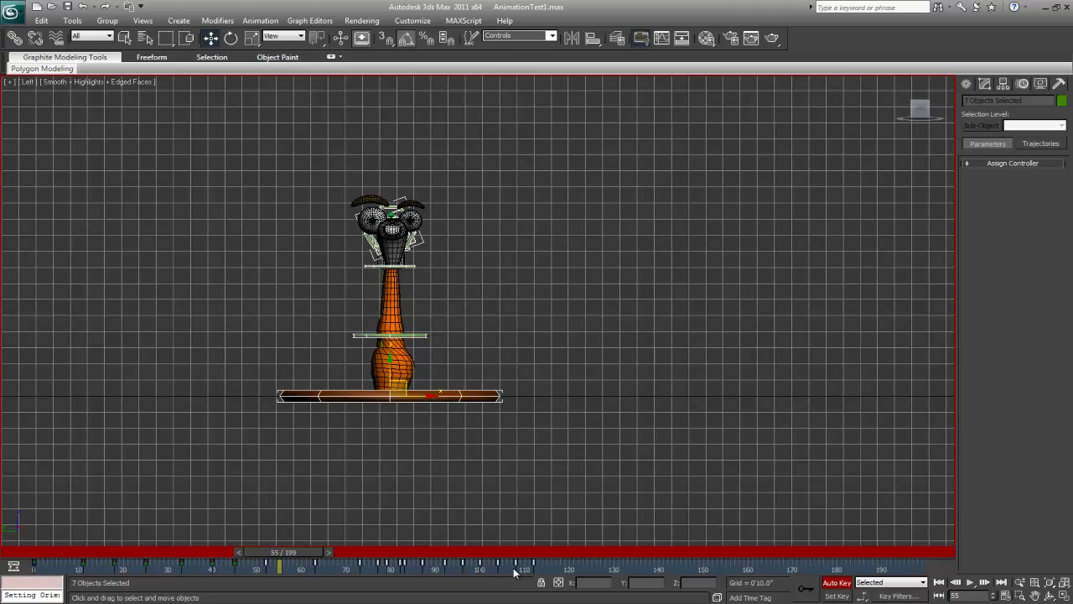
pyautogui.moveTo(515, 563); pyautogui.dragTo(524, 565)
# - Replay from the start, delay the later keys until the last one sits at about frame 118, and go to frame 39
pyautogui.moveTo(269, 556); pyautogui.dragTo(3, 561)
pyautogui.click(970, 582)
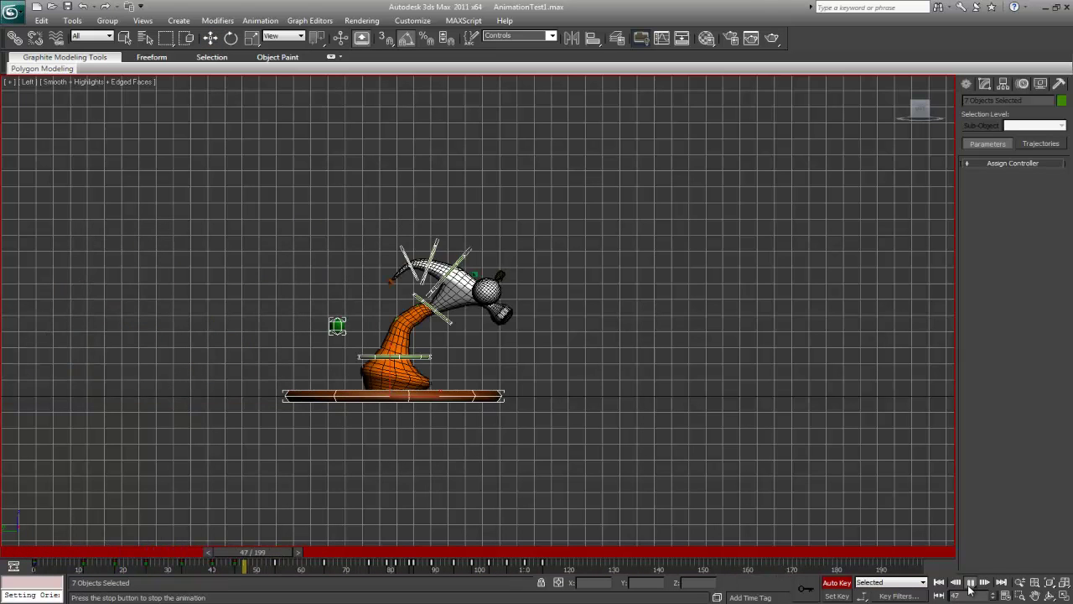
pyautogui.click(970, 585)
pyautogui.moveTo(388, 560)
pyautogui.mouseDown()
pyautogui.moveTo(277, 562)
pyautogui.moveTo(382, 566)
pyautogui.mouseUp()
pyautogui.moveTo(313, 571); pyautogui.dragTo(215, 551)
pyautogui.press('w')
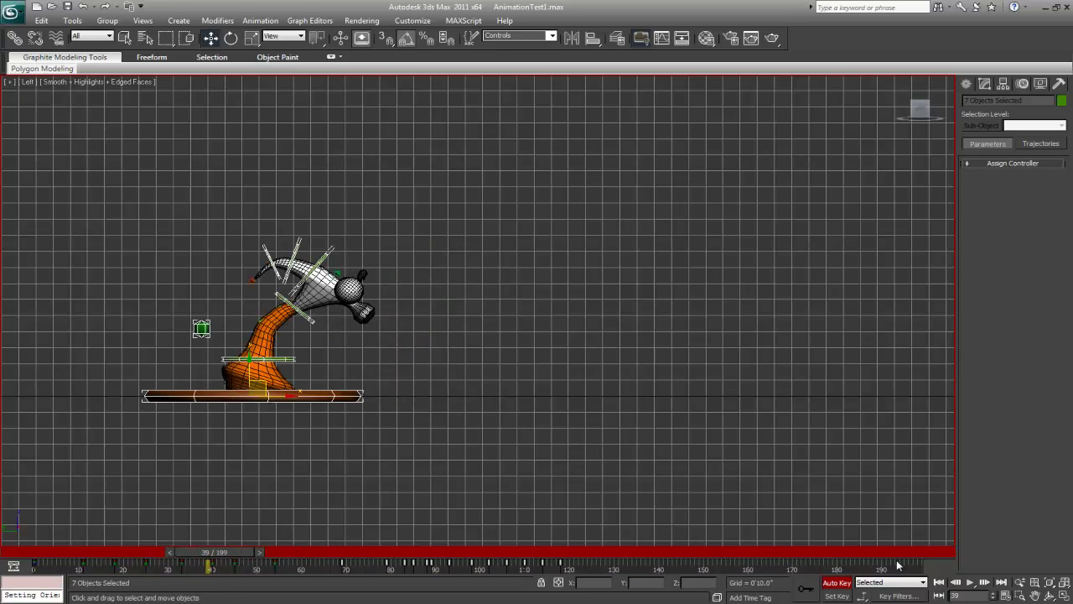
# - Play back the animation and shift the keys after about frame 69 later in stages, moving the last key to about frame 129
pyautogui.click(969, 583)
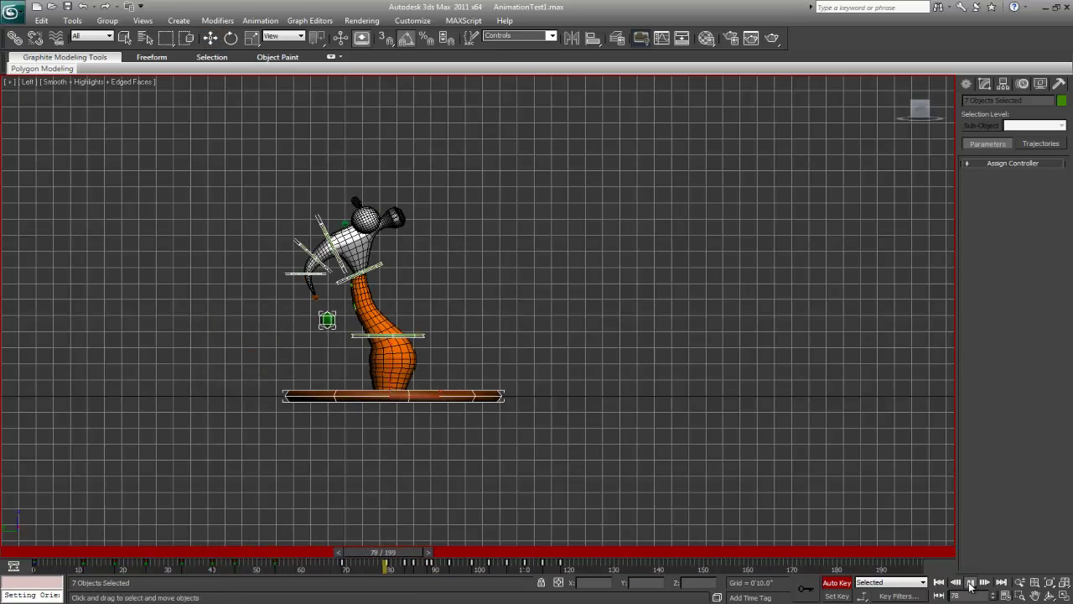
pyautogui.click(971, 582)
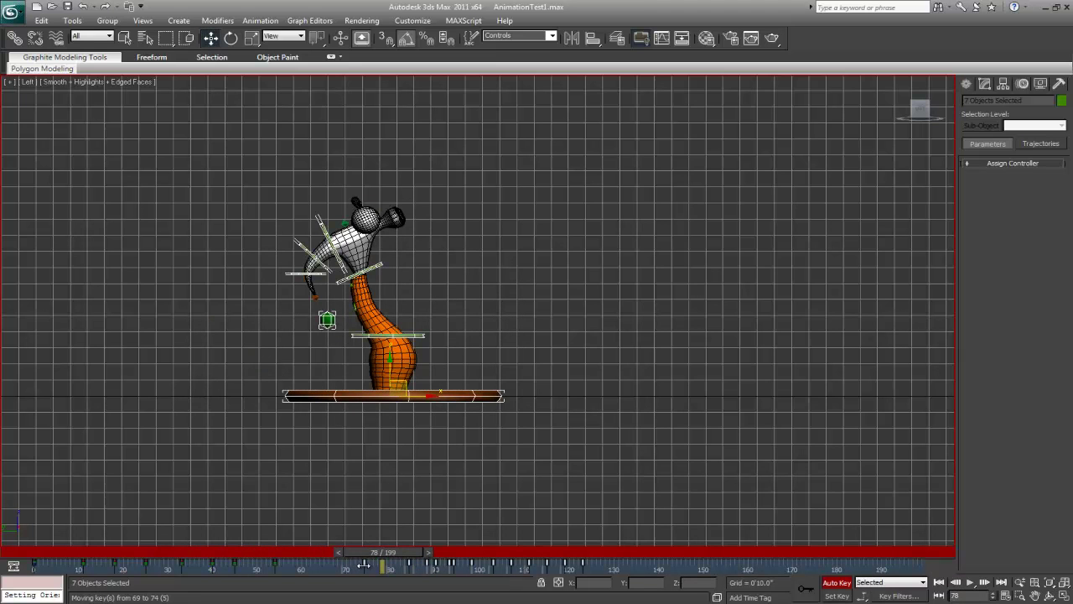
pyautogui.moveTo(382, 554); pyautogui.dragTo(432, 569)
pyautogui.moveTo(567, 566); pyautogui.dragTo(594, 566)
pyautogui.moveTo(406, 554); pyautogui.dragTo(113, 594)
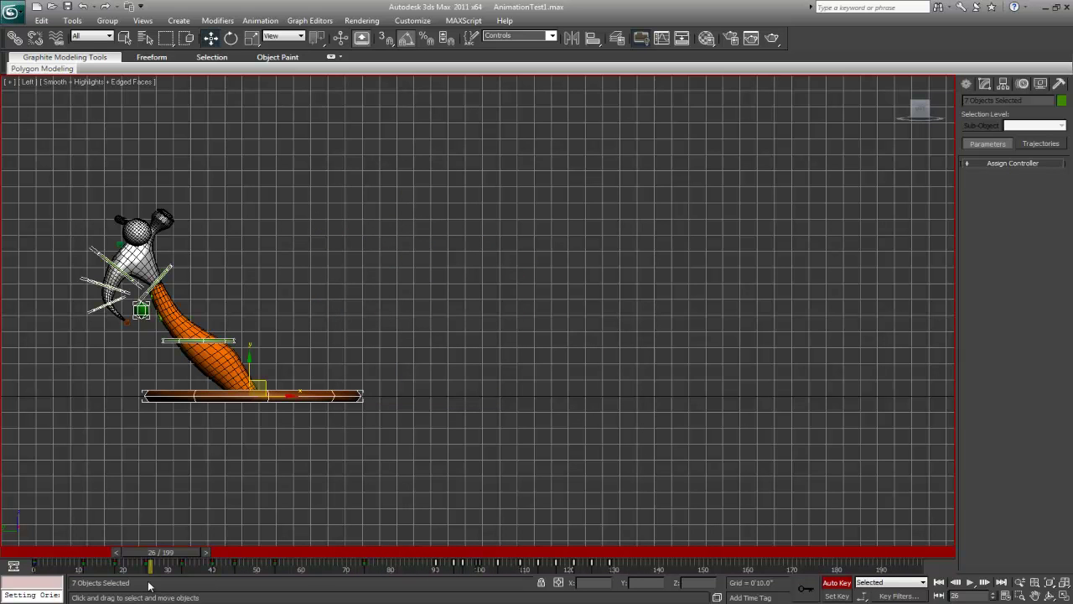
# - Replay the motion and delay the keys after about frame 90, moving the last key to about frame 138
pyautogui.click(970, 582)
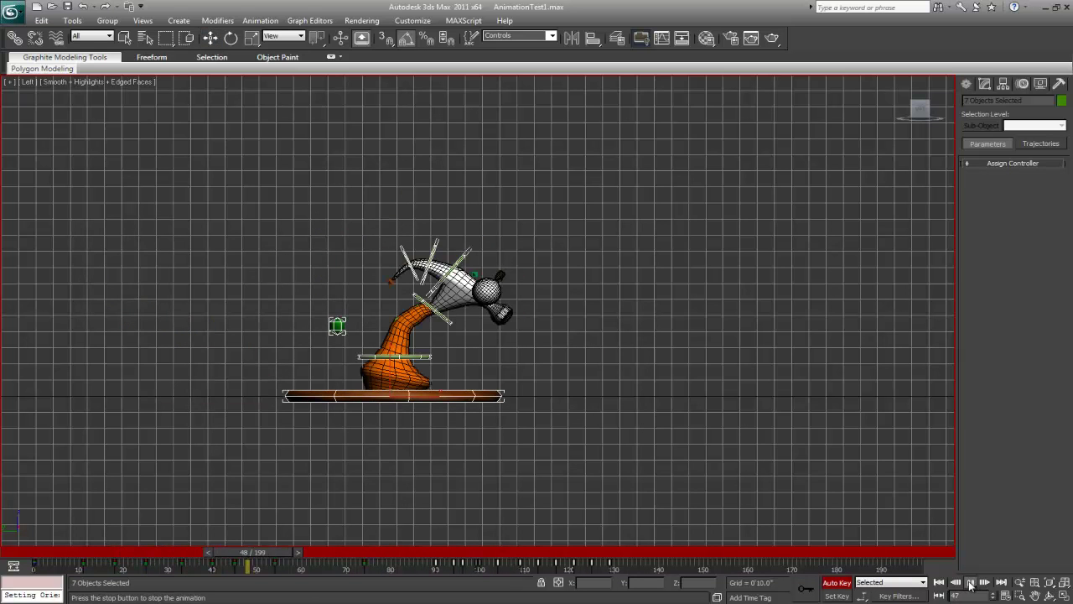
pyautogui.click(970, 581)
pyautogui.moveTo(491, 551); pyautogui.dragTo(292, 556)
# - Check playback and spread the keys after about frame 103 later in stages, moving the last key to about frame 154
pyautogui.click(970, 582)
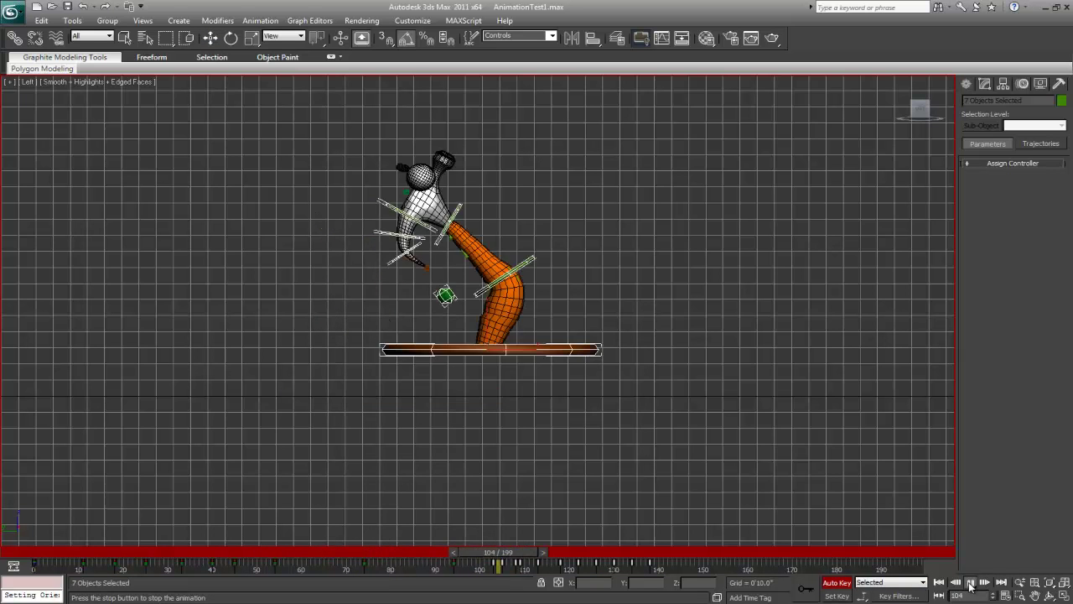
pyautogui.click(971, 586)
pyautogui.moveTo(576, 553); pyautogui.dragTo(550, 556)
pyautogui.click(606, 568)
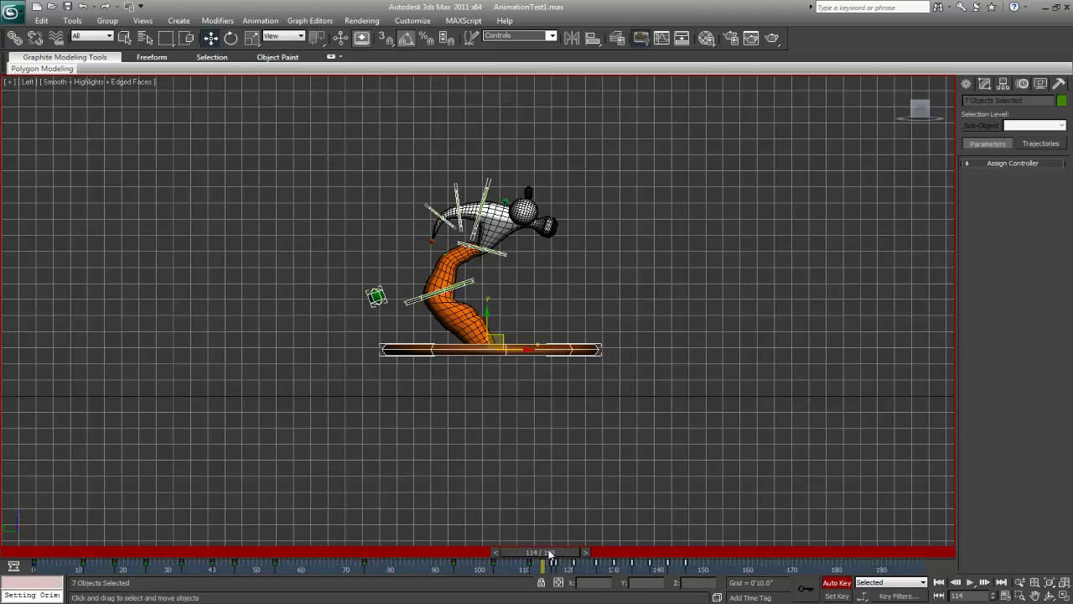
pyautogui.moveTo(546, 555); pyautogui.dragTo(563, 558)
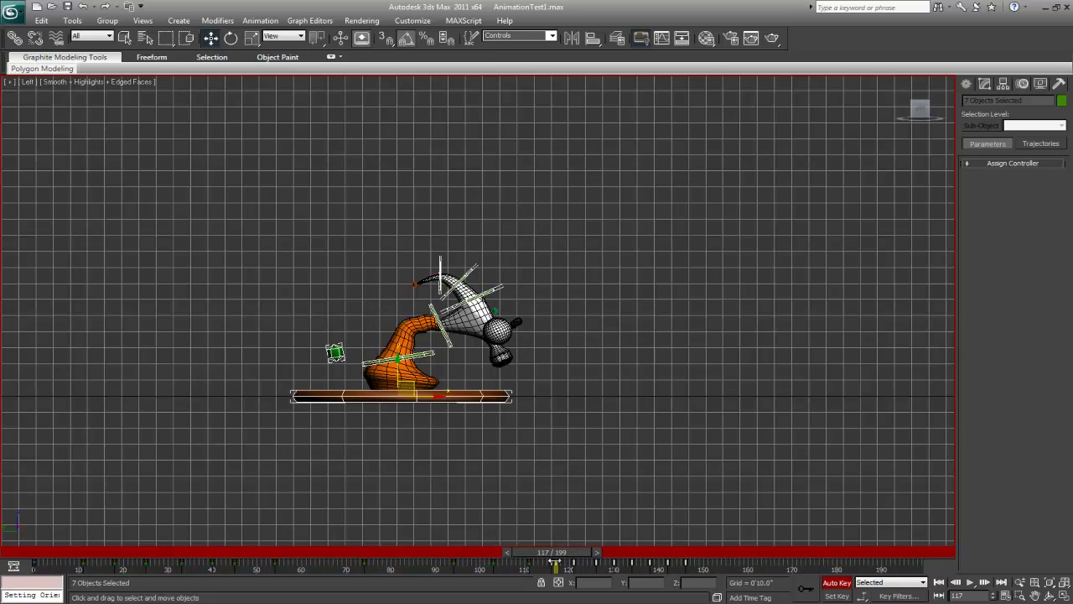
pyautogui.click(712, 571)
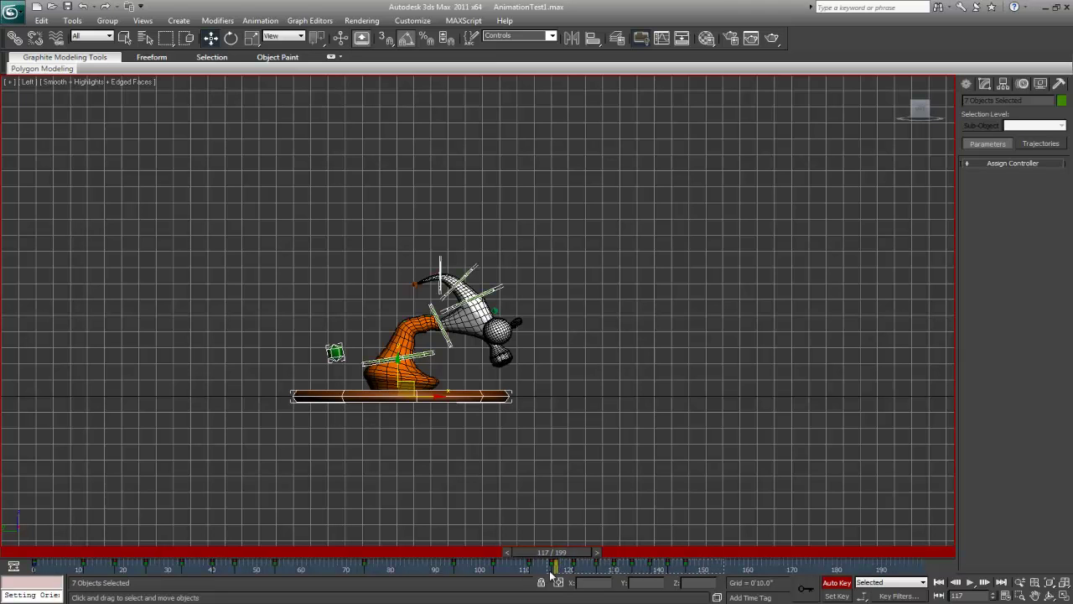
pyautogui.moveTo(556, 566); pyautogui.dragTo(294, 556)
# - Replay the jump and pull the keys after about frame 111 slightly earlier, moving the last key to about frame 148
pyautogui.click(971, 583)
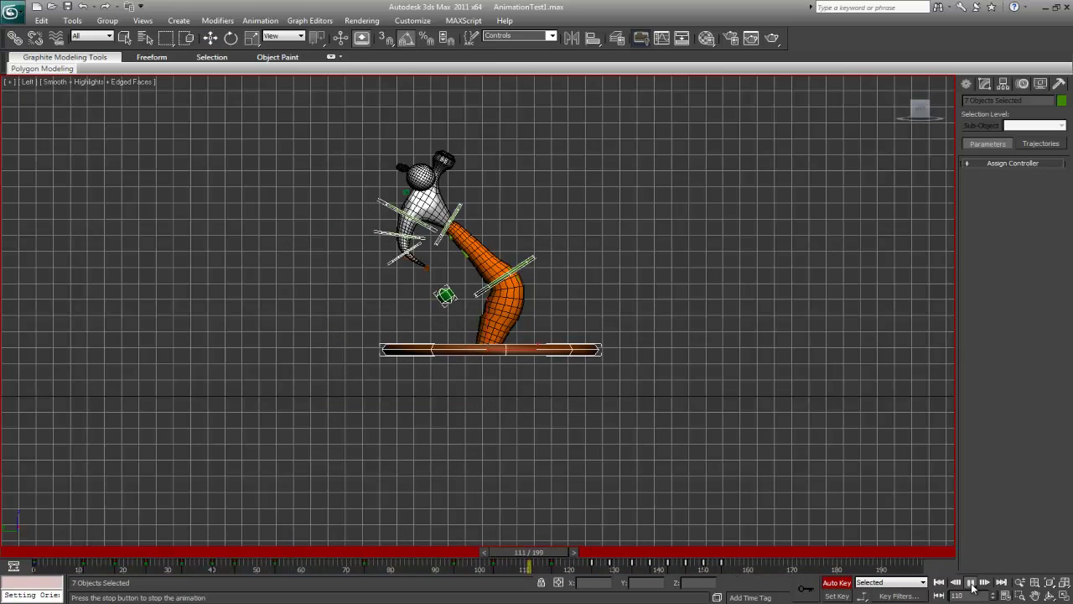
pyautogui.click(971, 582)
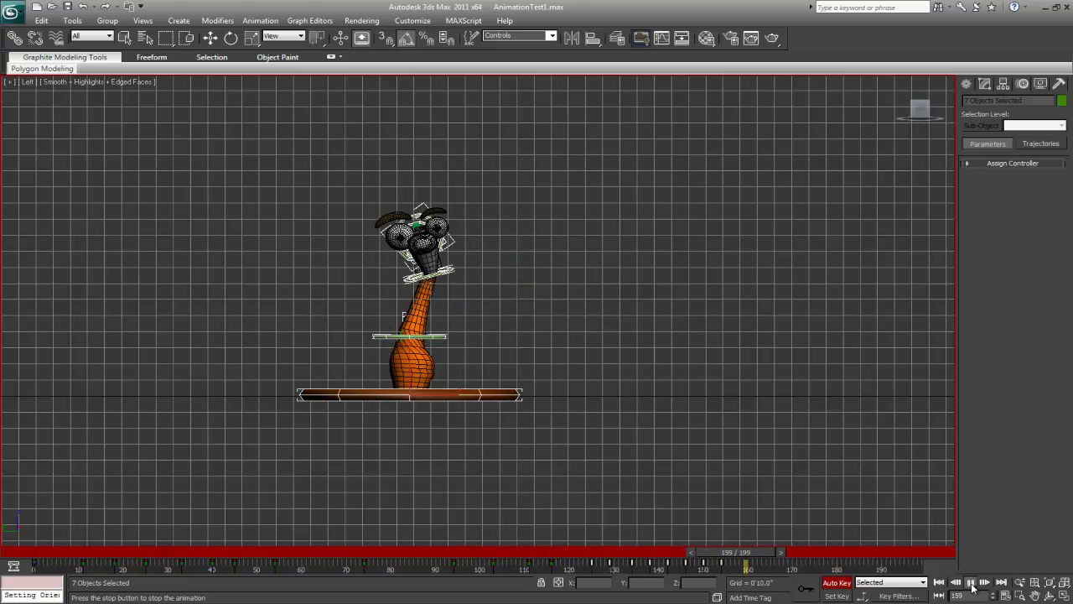
pyautogui.moveTo(759, 552); pyautogui.dragTo(609, 551)
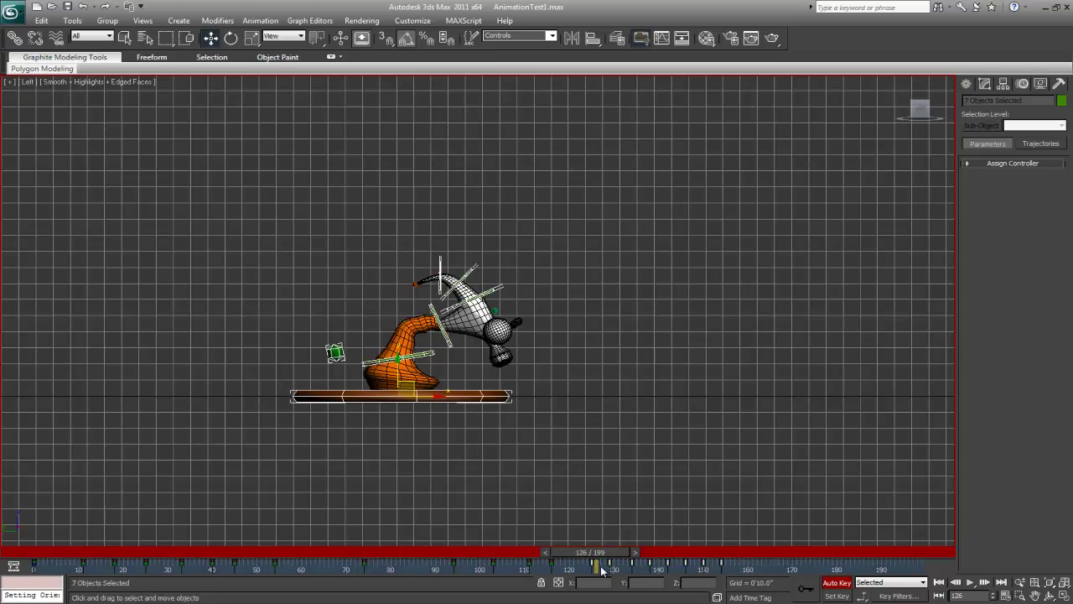
pyautogui.moveTo(588, 552); pyautogui.dragTo(686, 570)
pyautogui.press('w')
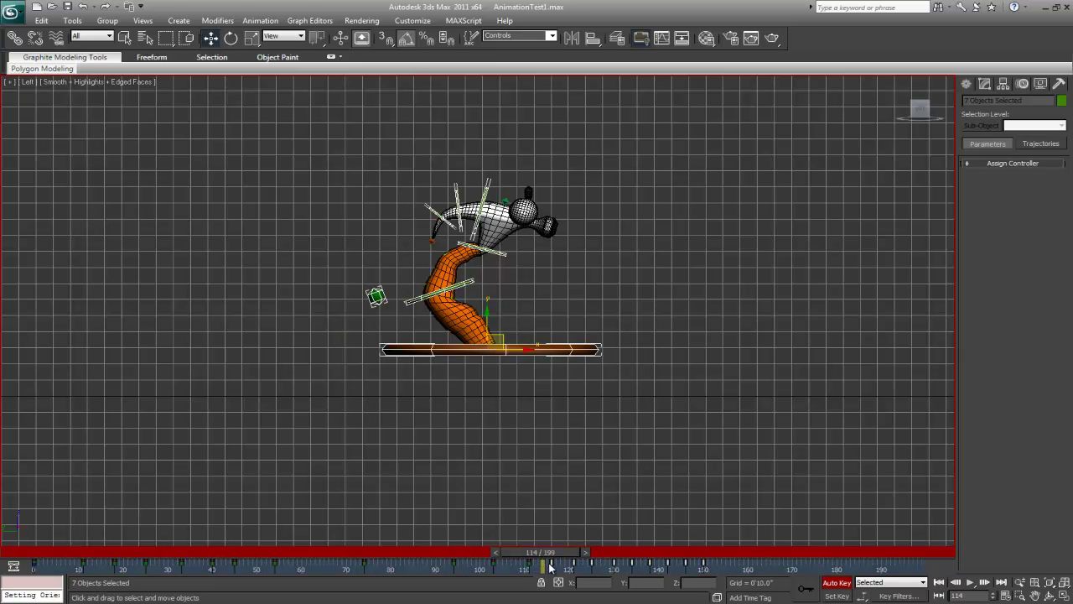
pyautogui.moveTo(550, 563); pyautogui.dragTo(417, 555)
# - Review the landing and delay the keys that follow about frame 120, moving the last key to about frame 154
pyautogui.click(970, 584)
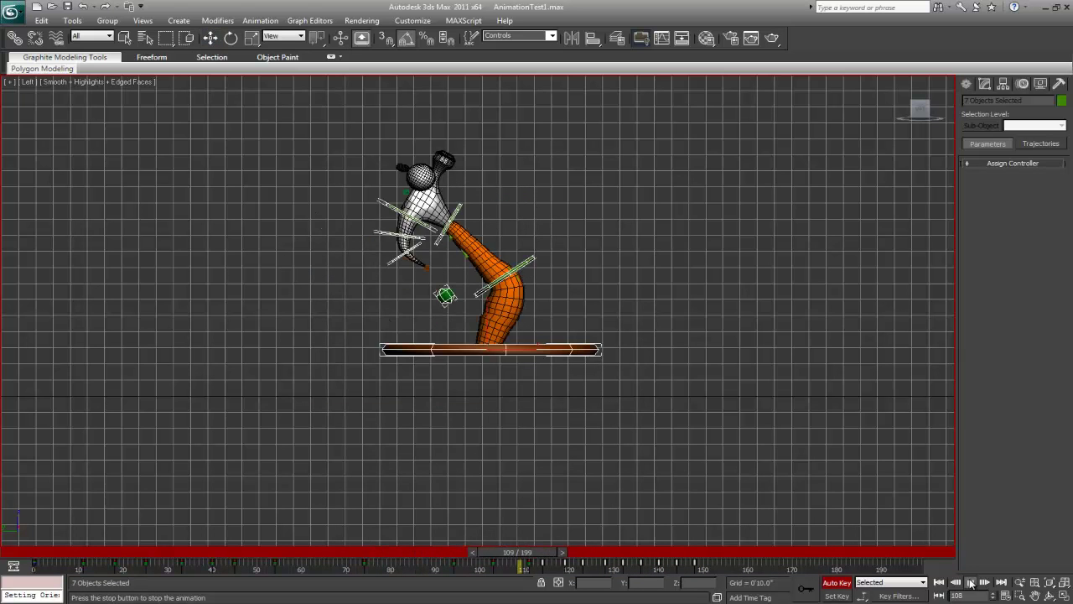
pyautogui.click(971, 583)
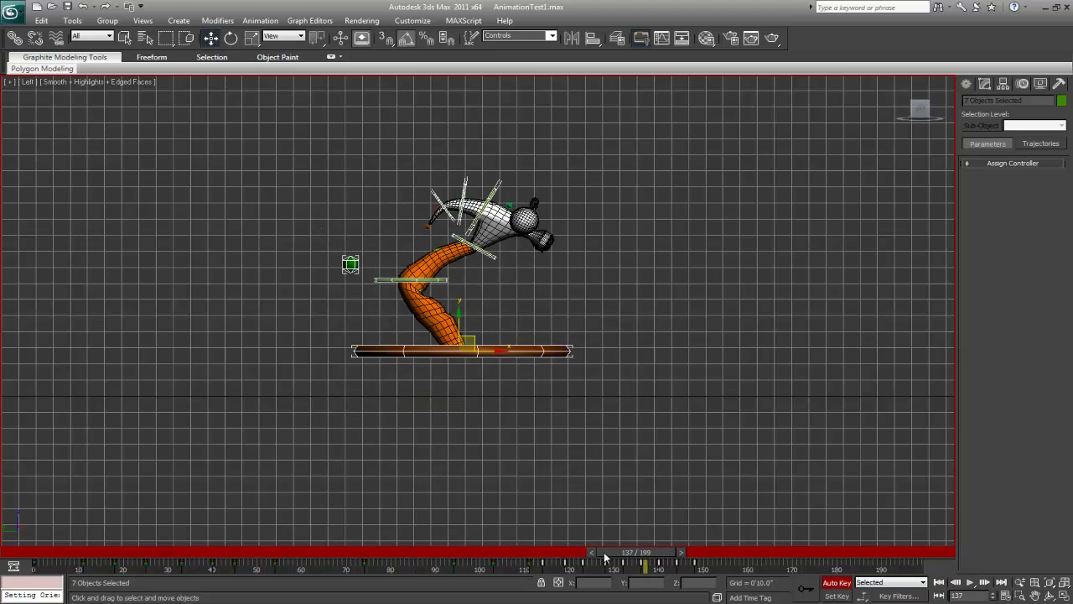
pyautogui.moveTo(609, 549); pyautogui.dragTo(543, 564)
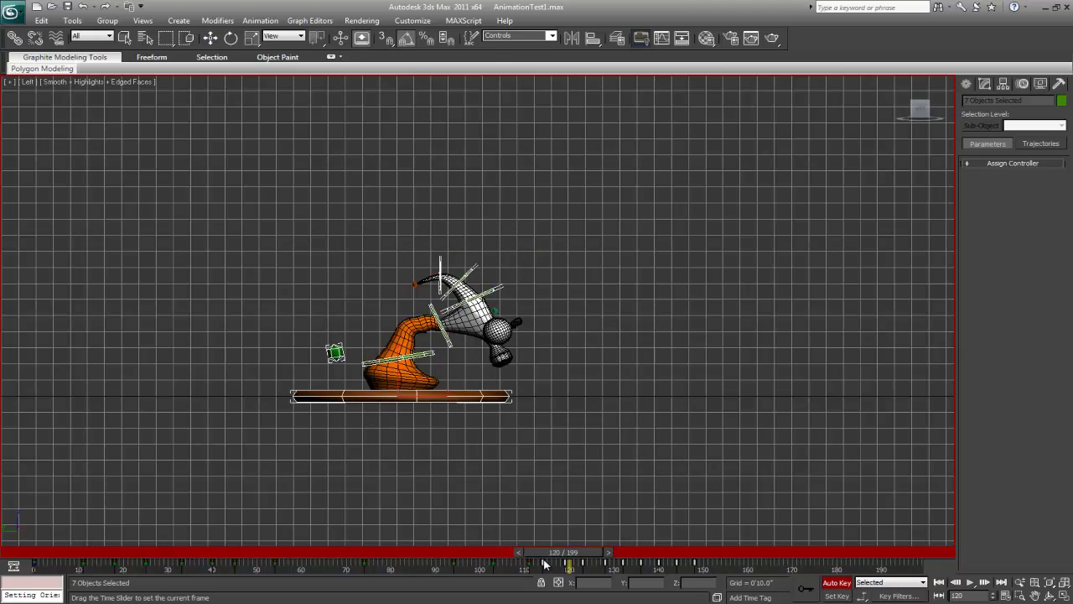
pyautogui.press('w')
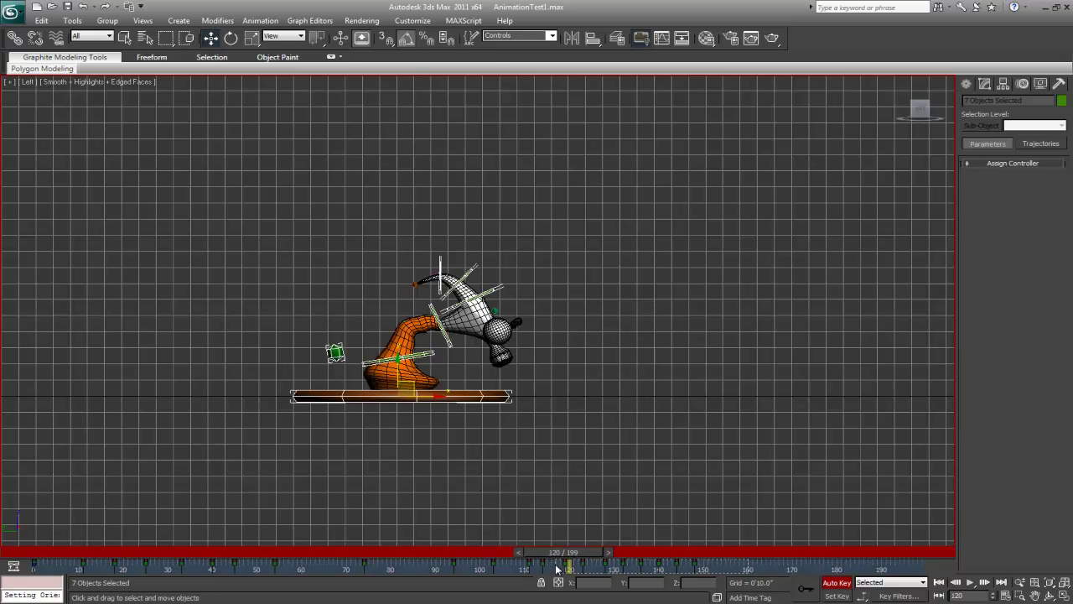
pyautogui.moveTo(584, 566); pyautogui.dragTo(643, 570)
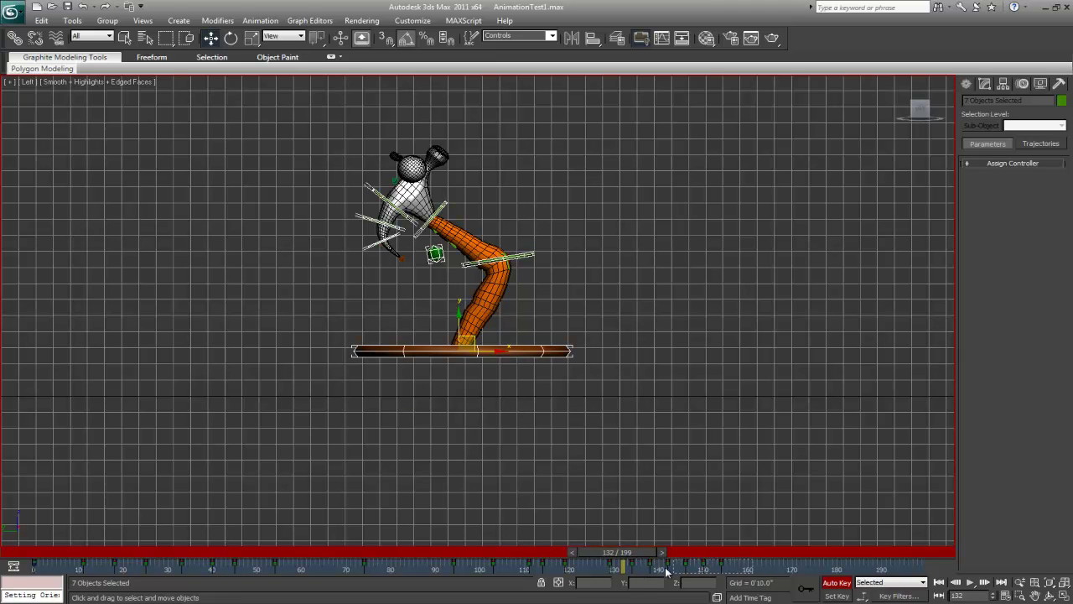
# - Retime the keys after about frame 130, spread the final poses until the last key sits at about frame 172, and return to frame 0
pyautogui.moveTo(630, 561); pyautogui.dragTo(655, 562)
pyautogui.moveTo(747, 571); pyautogui.dragTo(662, 556)
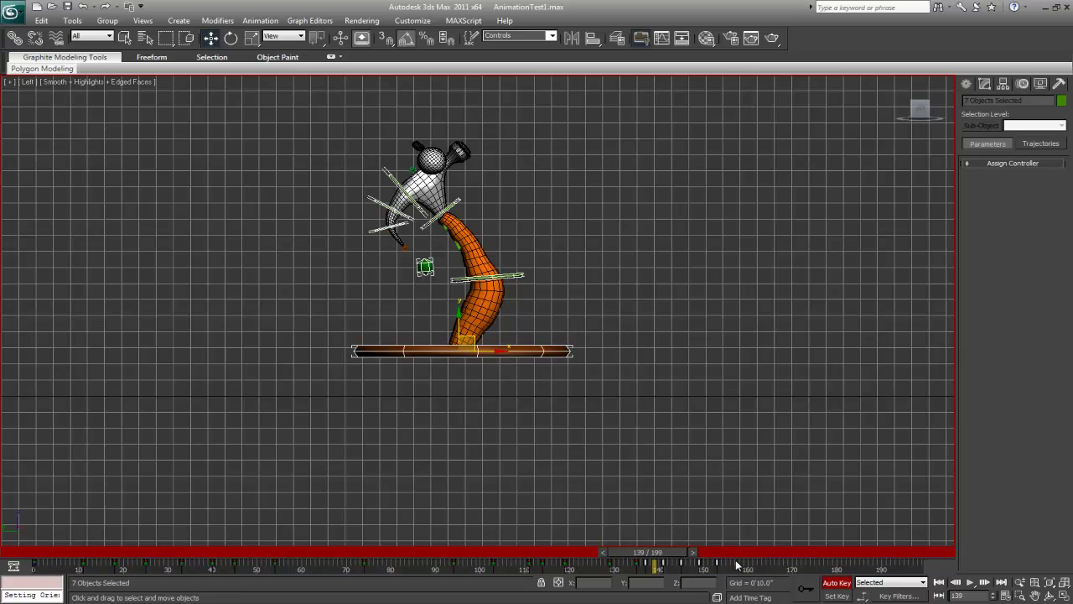
pyautogui.click(664, 569)
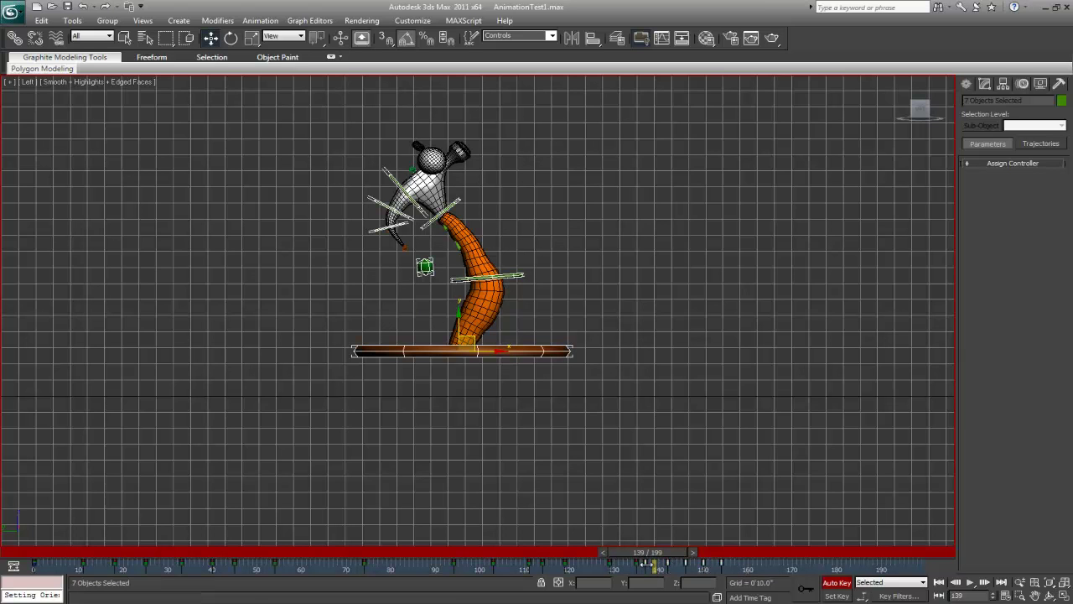
pyautogui.moveTo(659, 556); pyautogui.dragTo(1, 563)
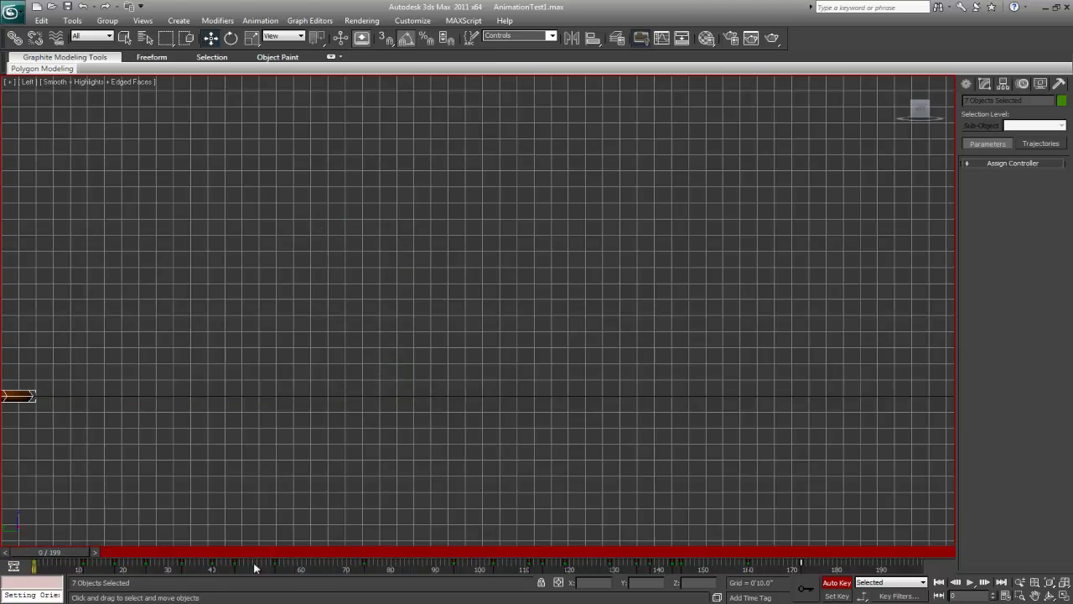
# - Play the animation from the start and delay the keys after about frame 140, moving the last key to about frame 176
pyautogui.click(970, 584)
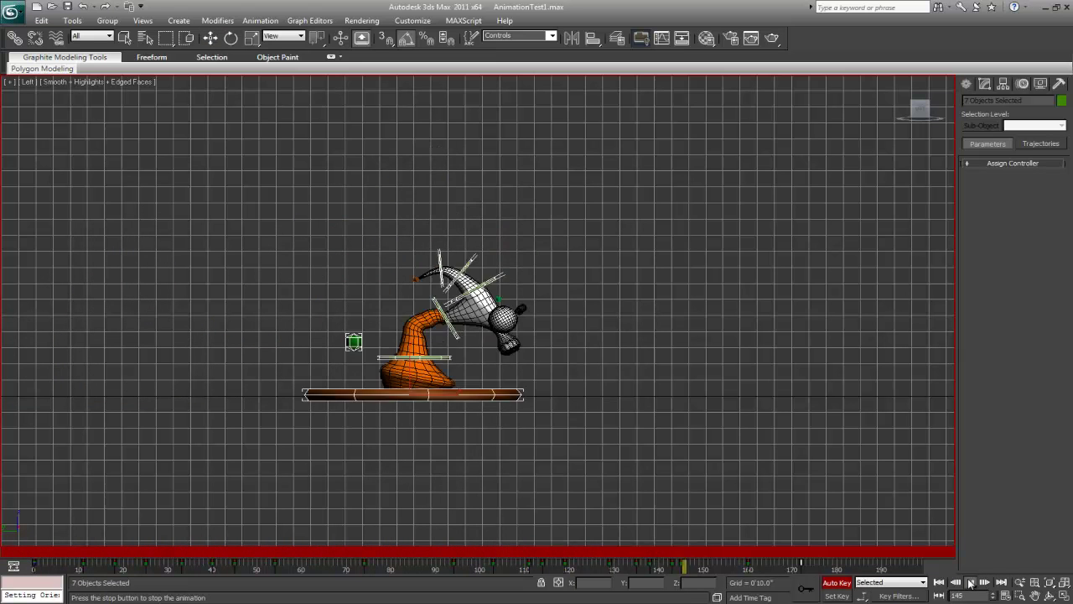
pyautogui.click(970, 585)
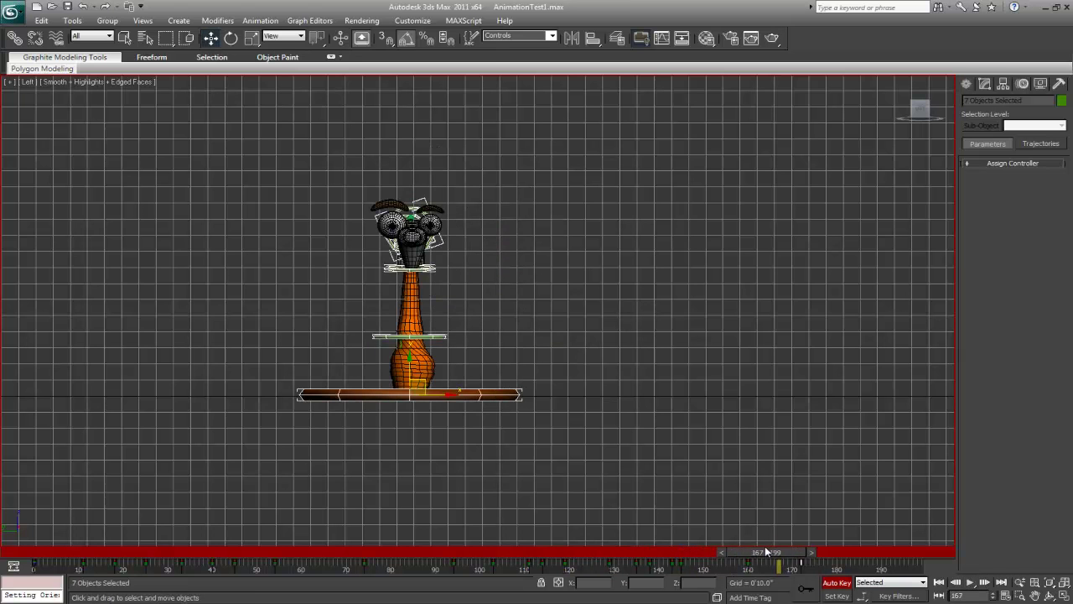
pyautogui.moveTo(773, 555); pyautogui.dragTo(684, 560)
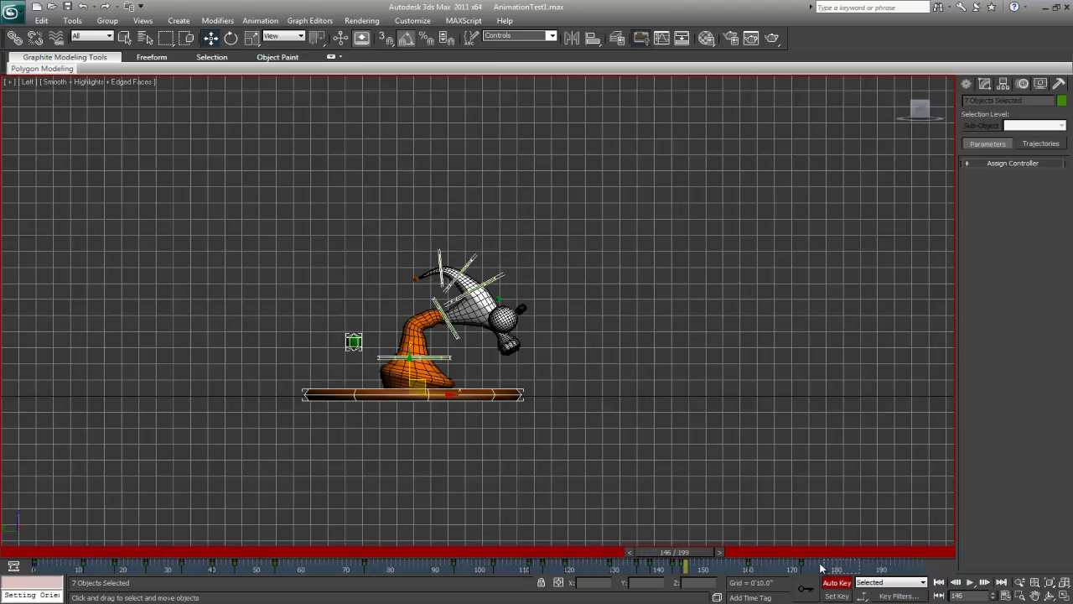
pyautogui.moveTo(680, 567); pyautogui.dragTo(260, 552)
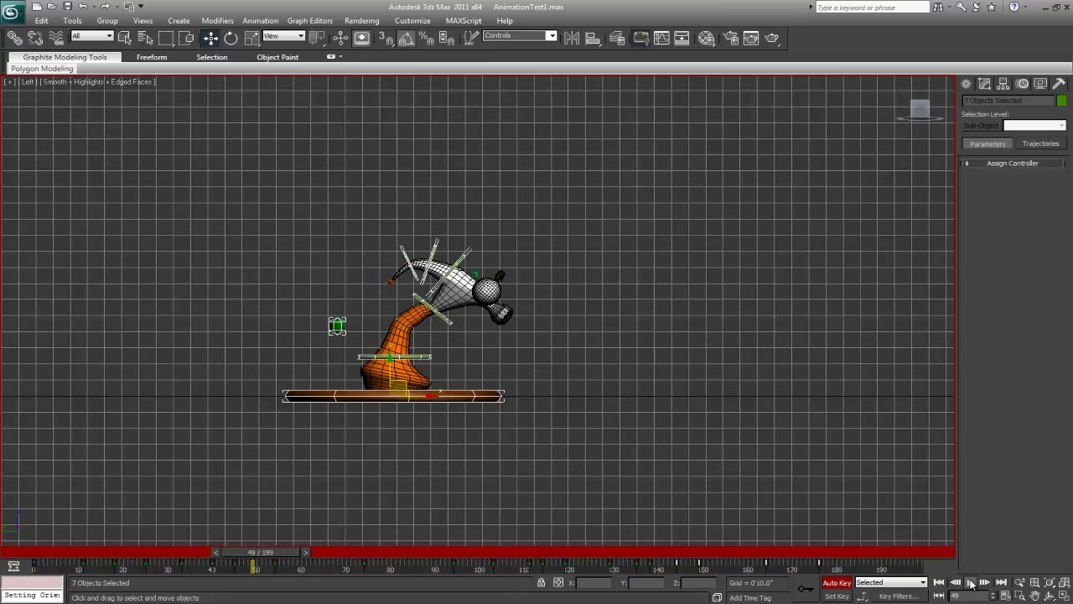
# - Replay the animation from about frame 49 and again from frame 0 to check the revised timing
pyautogui.click(970, 583)
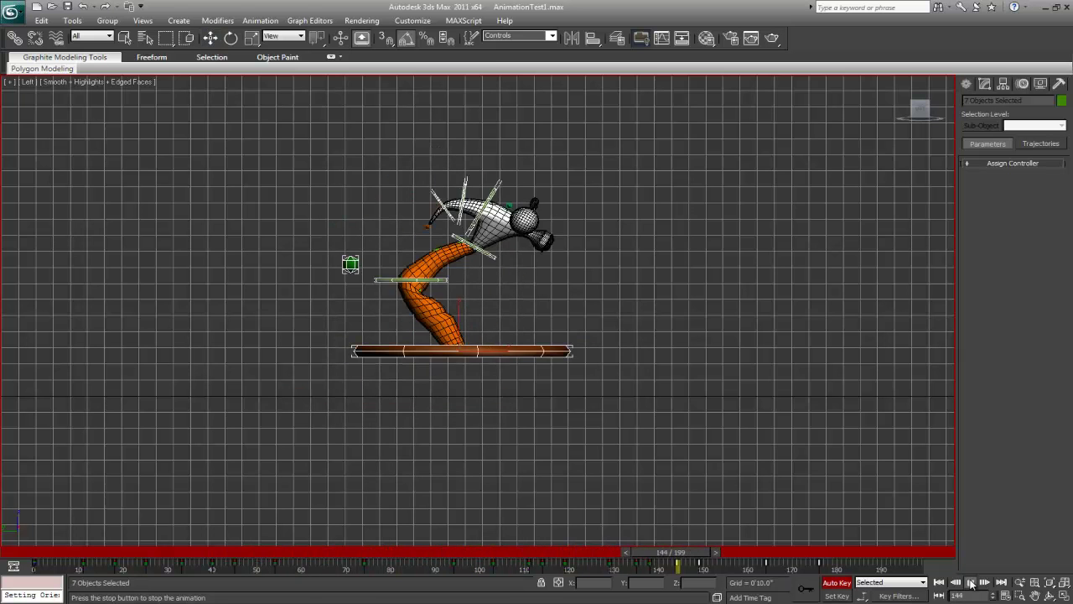
pyautogui.click(970, 583)
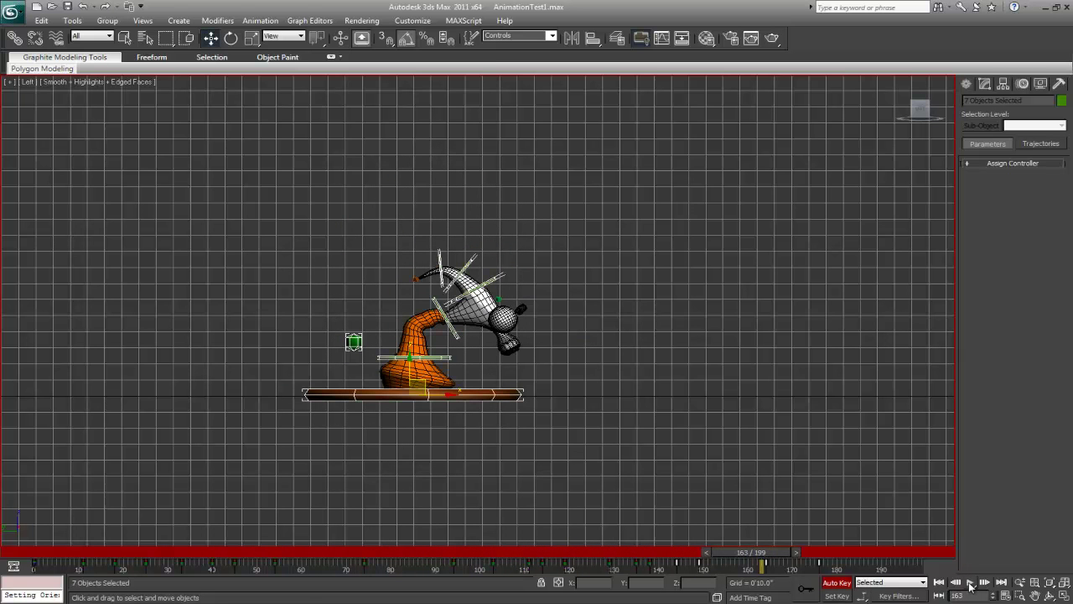
pyautogui.click(970, 583)
pyautogui.moveTo(830, 557); pyautogui.dragTo(42, 554)
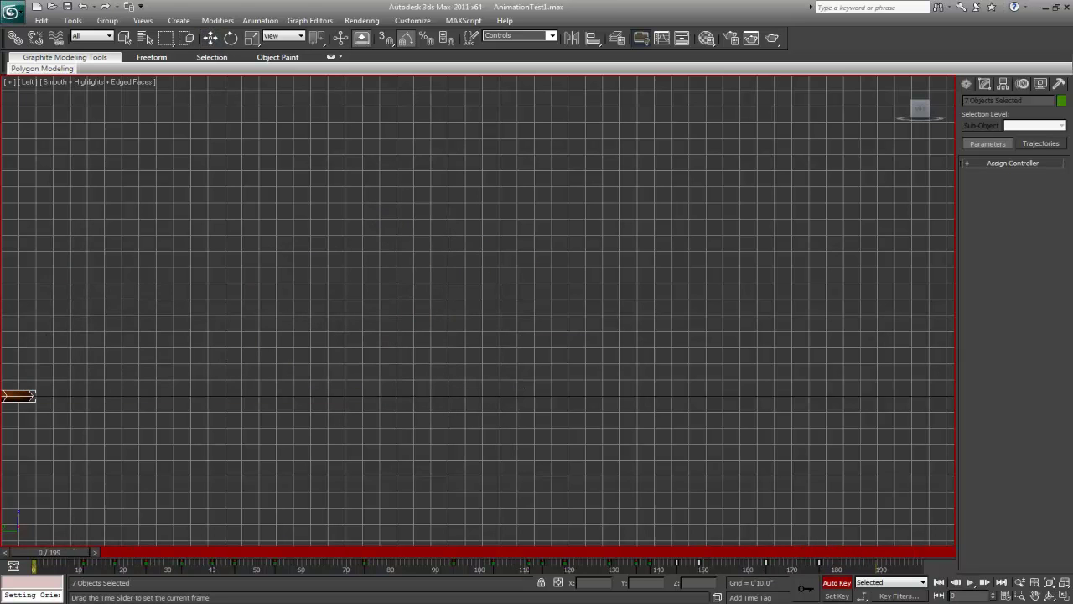
pyautogui.click(971, 583)
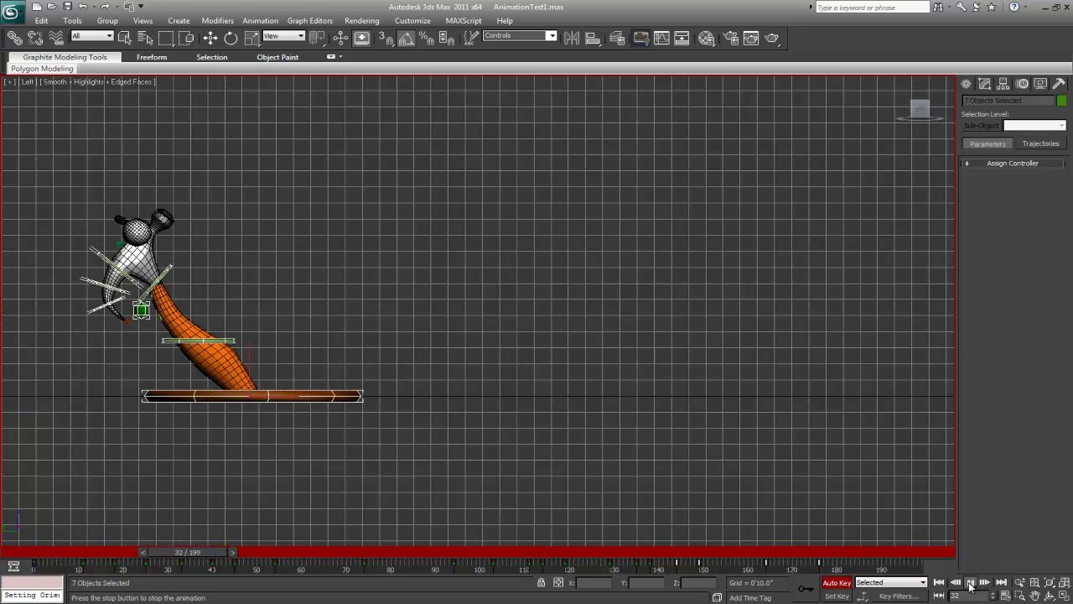